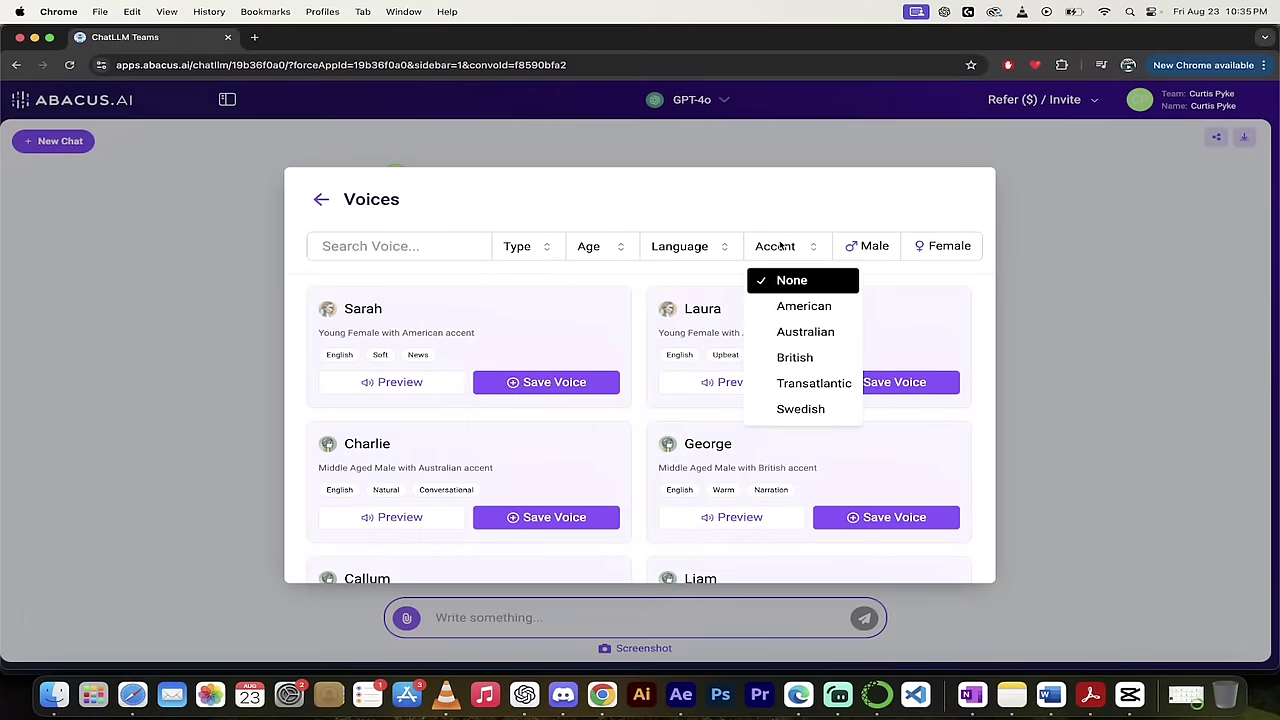
- Apply the Male filter so only male text-to-speech voices are listed
left_click(862, 246)
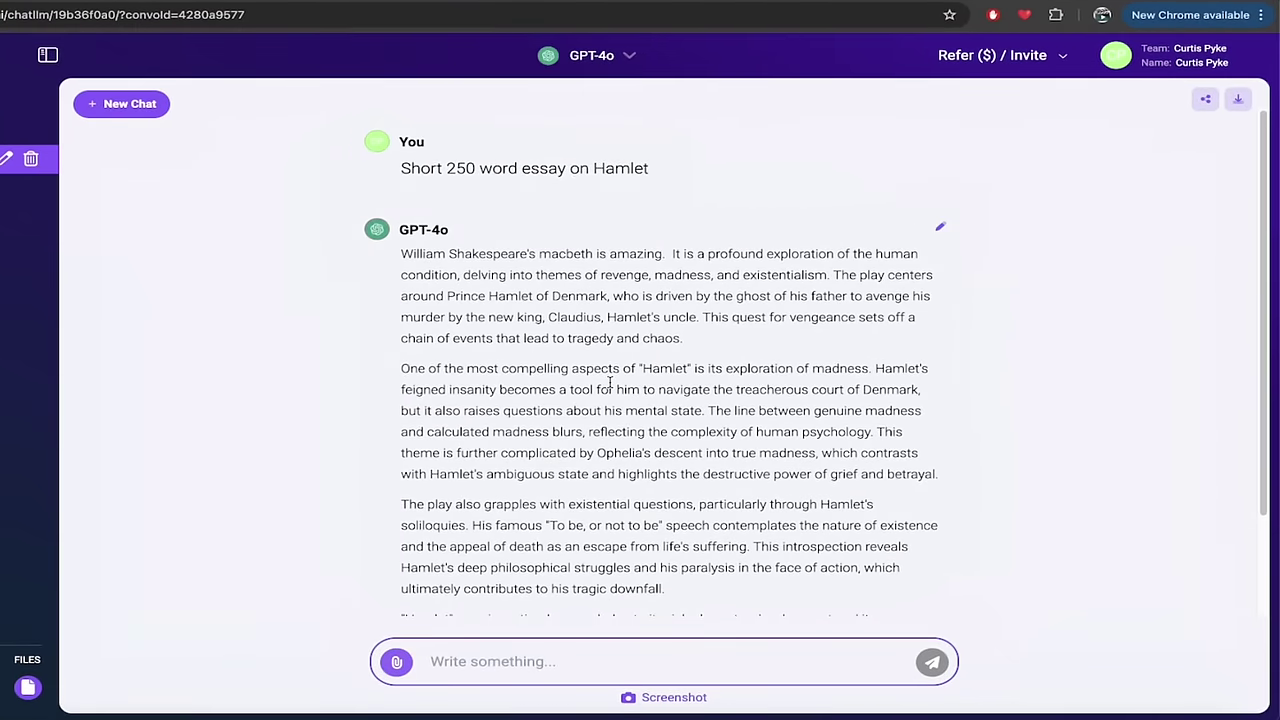
- Scroll down to the end of GPT-4o's Hamlet essay reply
scroll(609, 383, "down", 1)
scroll(609, 383, "down", 3)
scroll(572, 430, "down", 2)
scroll(566, 390, "up", 2)
scroll(545, 389, "down", 2)
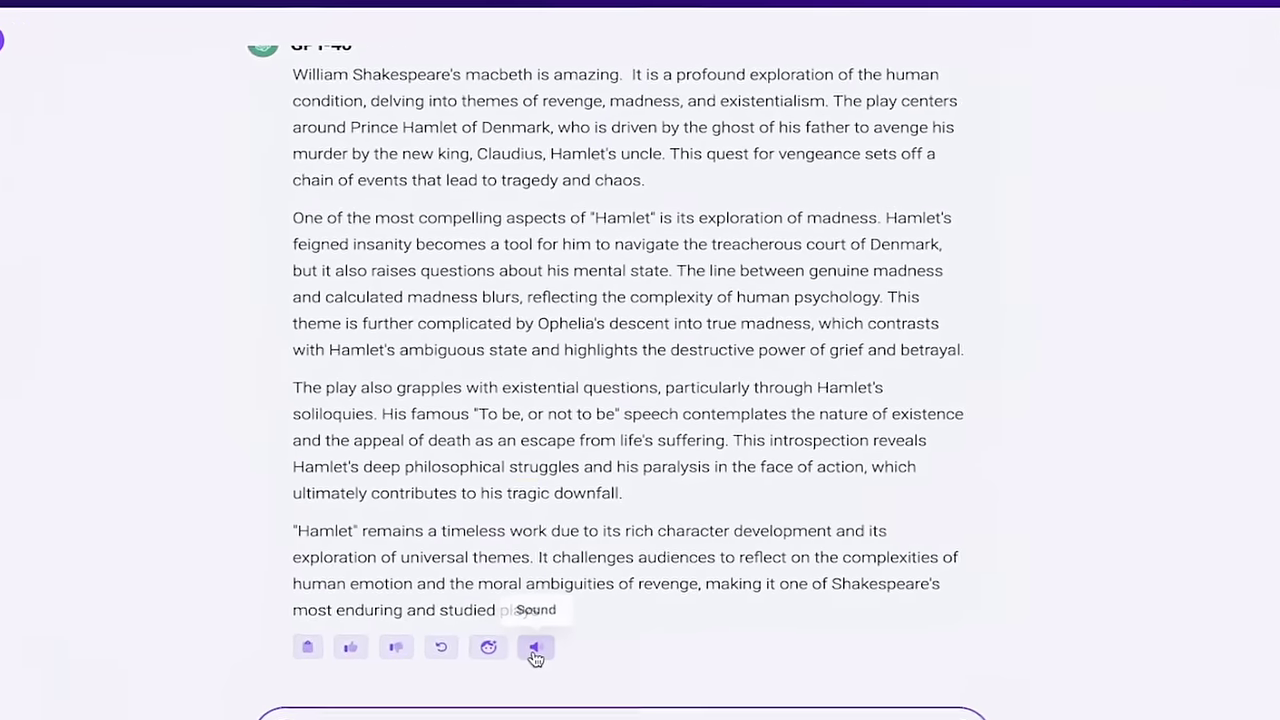
- Generate the 1:36 spoken audio of the Hamlet essay and play its opening, then pause
left_click(535, 658)
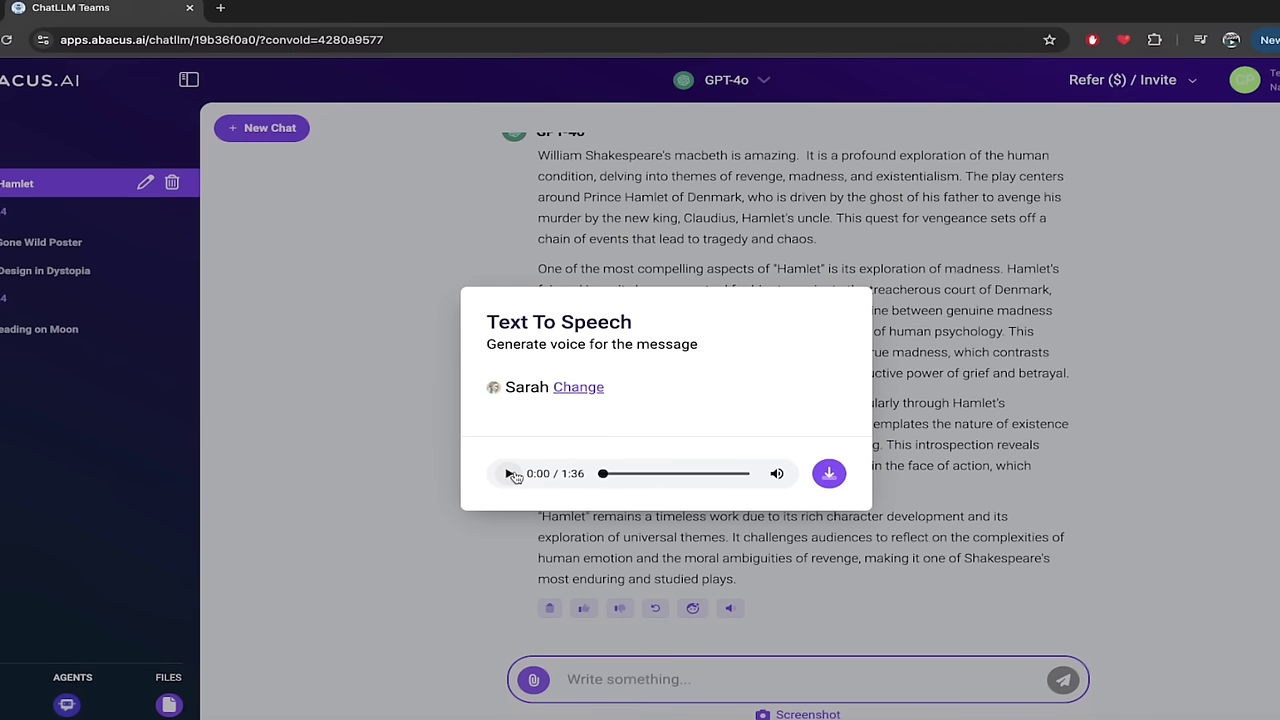
left_click(511, 474)
left_click(511, 475)
- Open the Voices list and browse the available voices
left_click(580, 390)
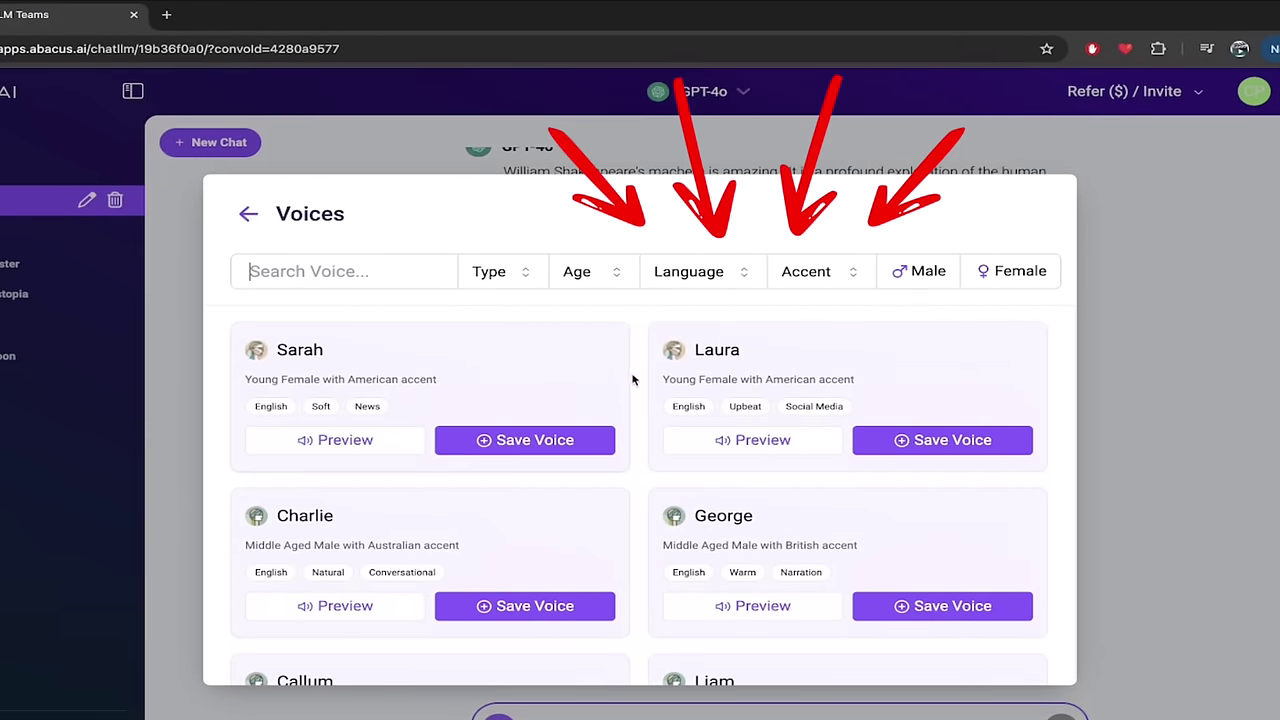
scroll(633, 389, "down", 2)
scroll(633, 400, "up", 2)
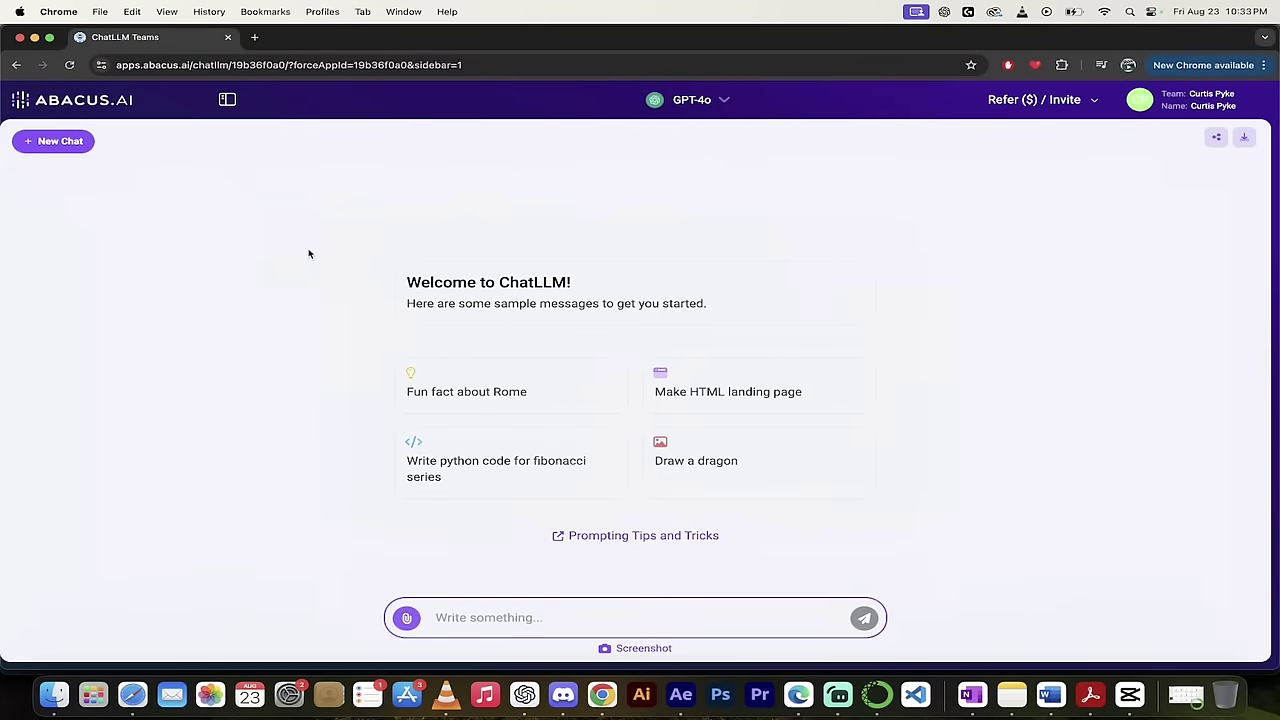
- Send GPT-4o the prompt 'create a 100 word essay on macbeth'
left_click(227, 99)
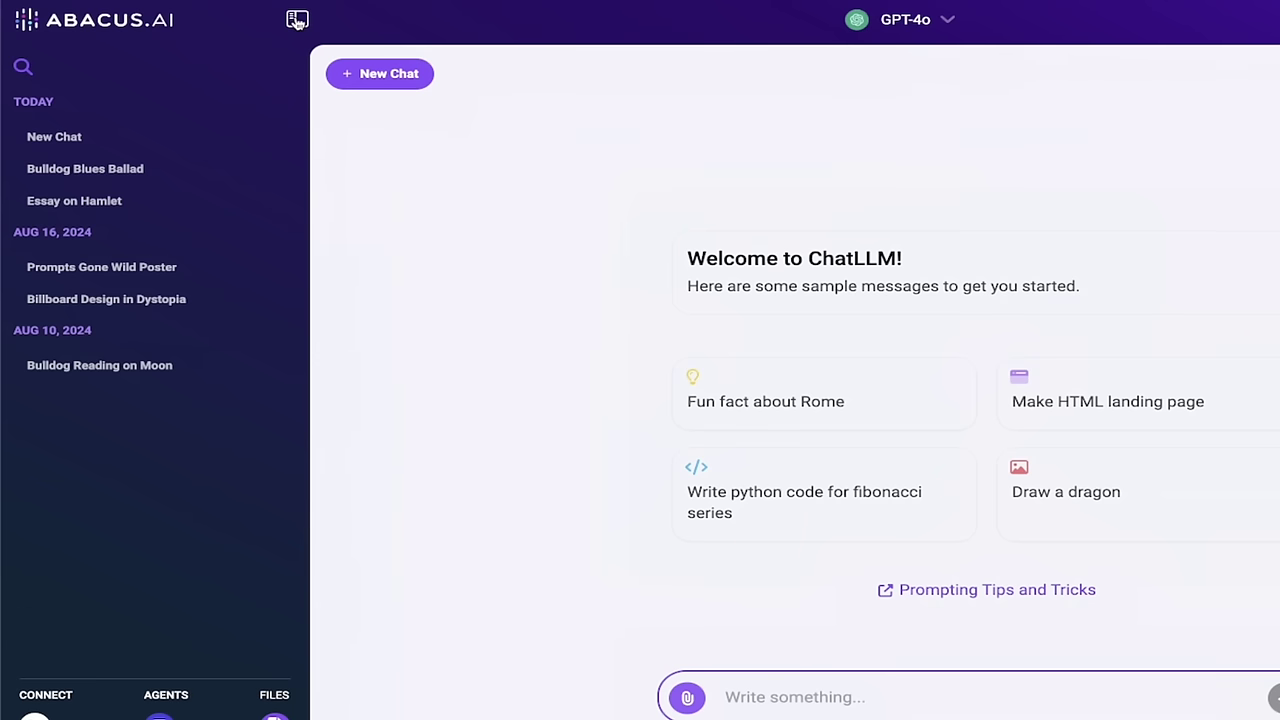
left_click(297, 21)
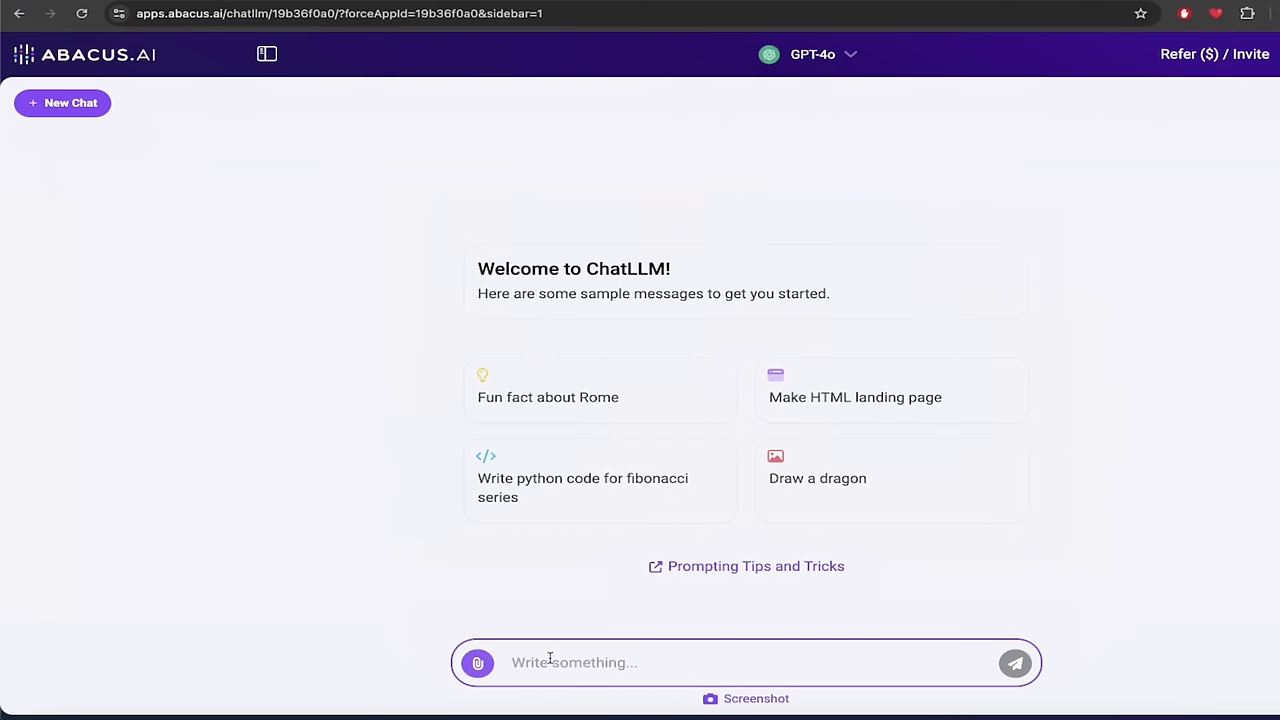
left_click(550, 658)
type("create a 100 word essay on macbeth")
key("Return")
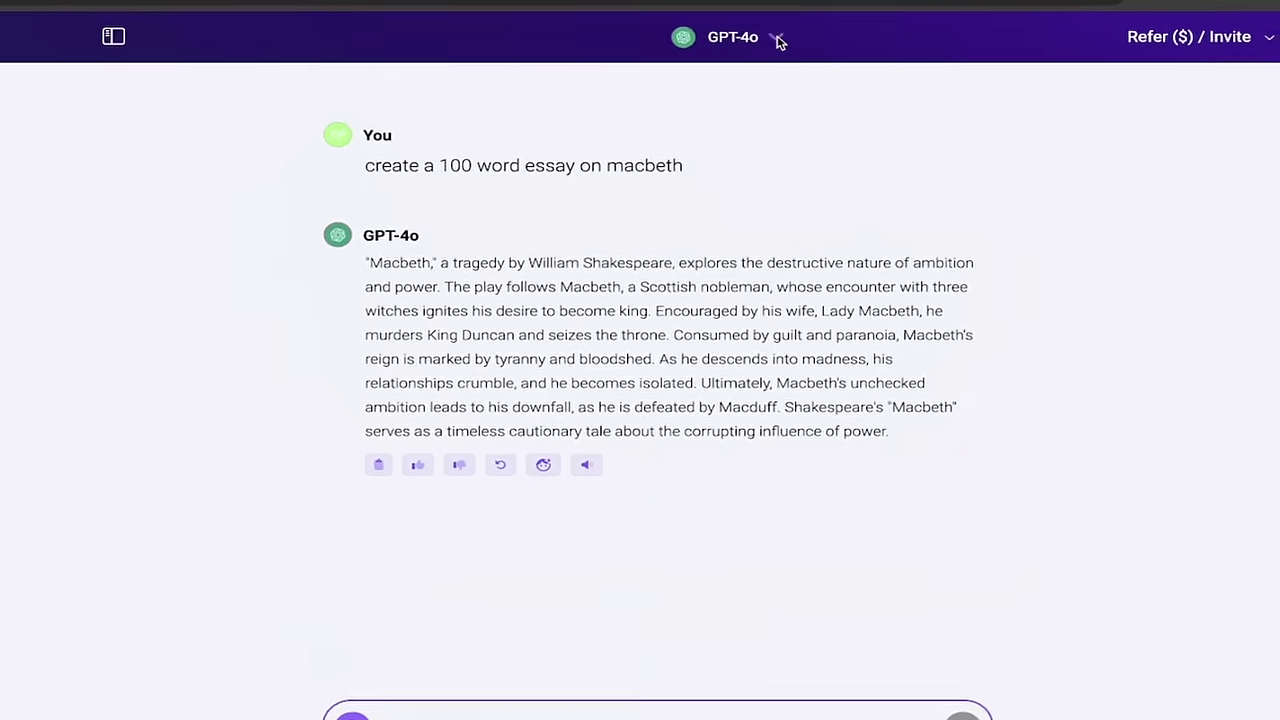
left_click(774, 37)
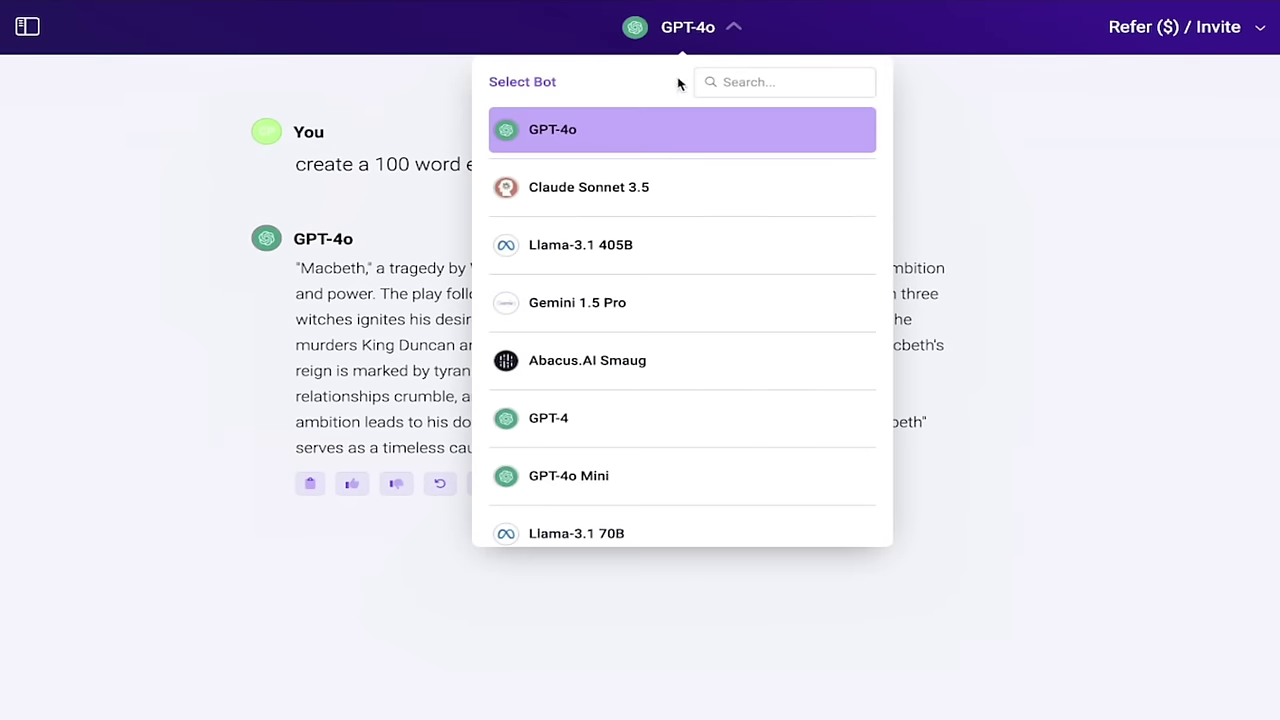
scroll(608, 309, "down", 1)
scroll(615, 290, "up", 1)
scroll(617, 366, "down", 3)
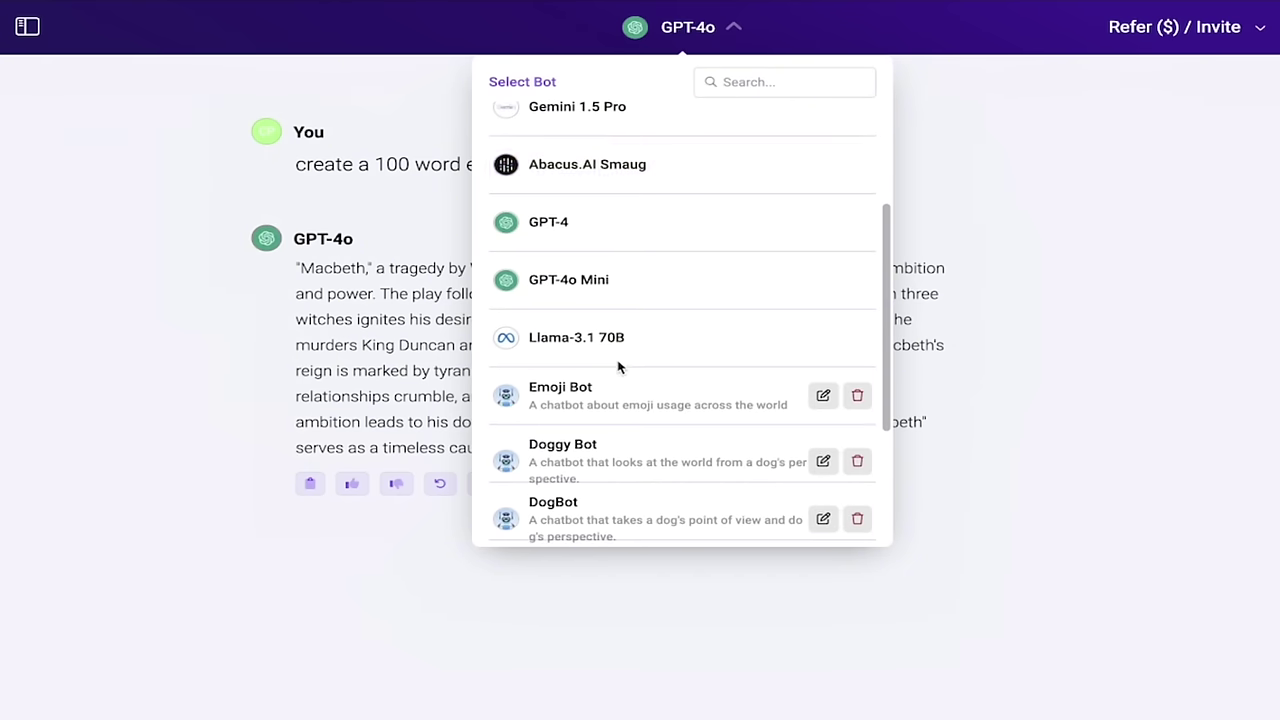
scroll(618, 368, "down", 3)
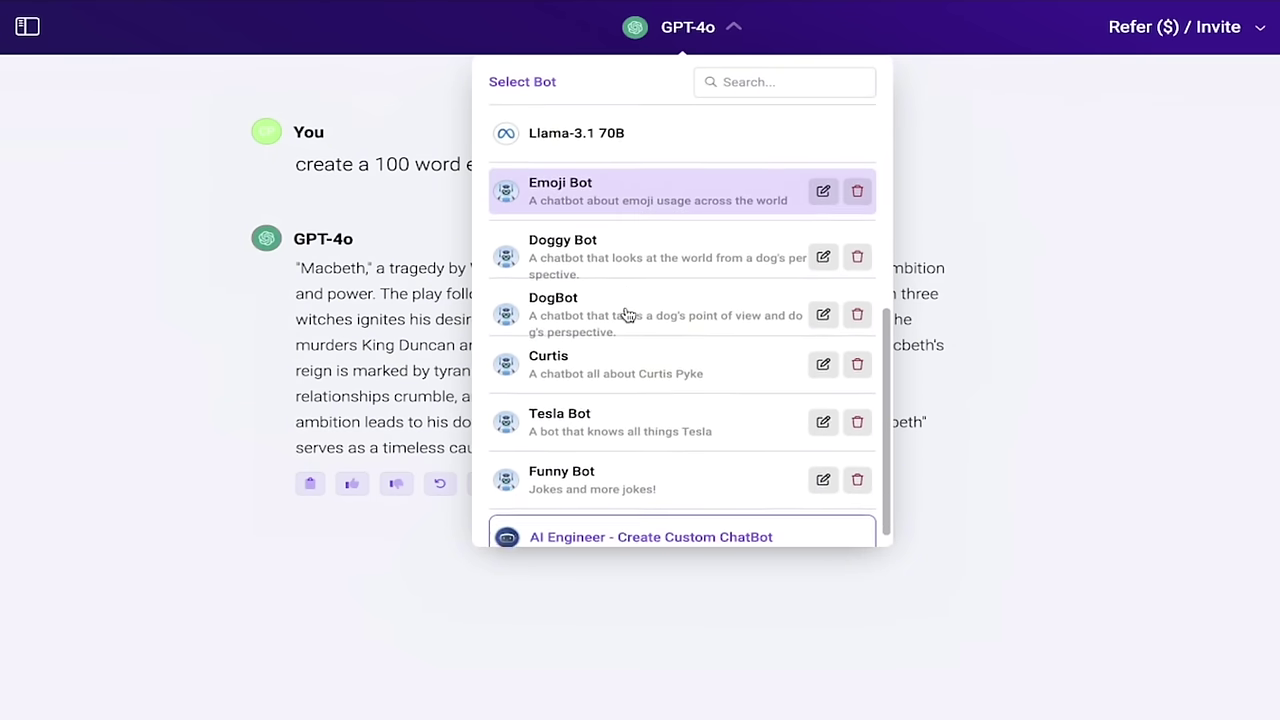
scroll(627, 315, "up", 6)
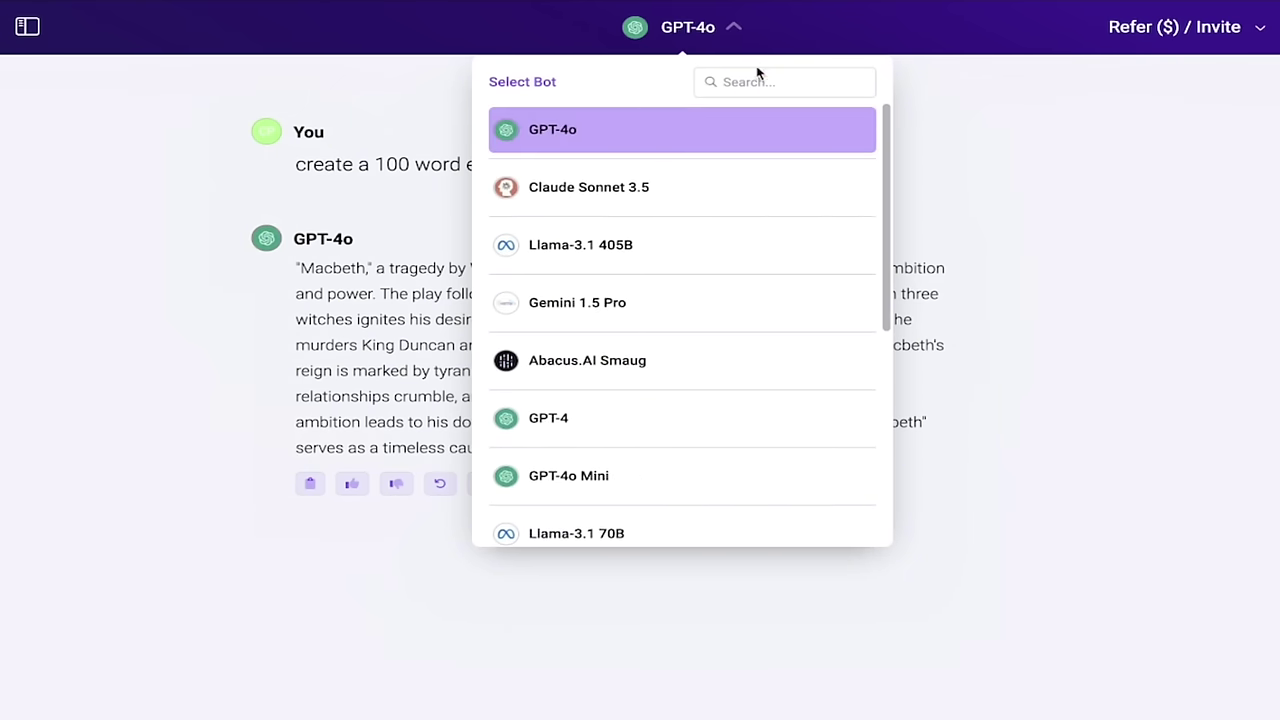
left_click(736, 27)
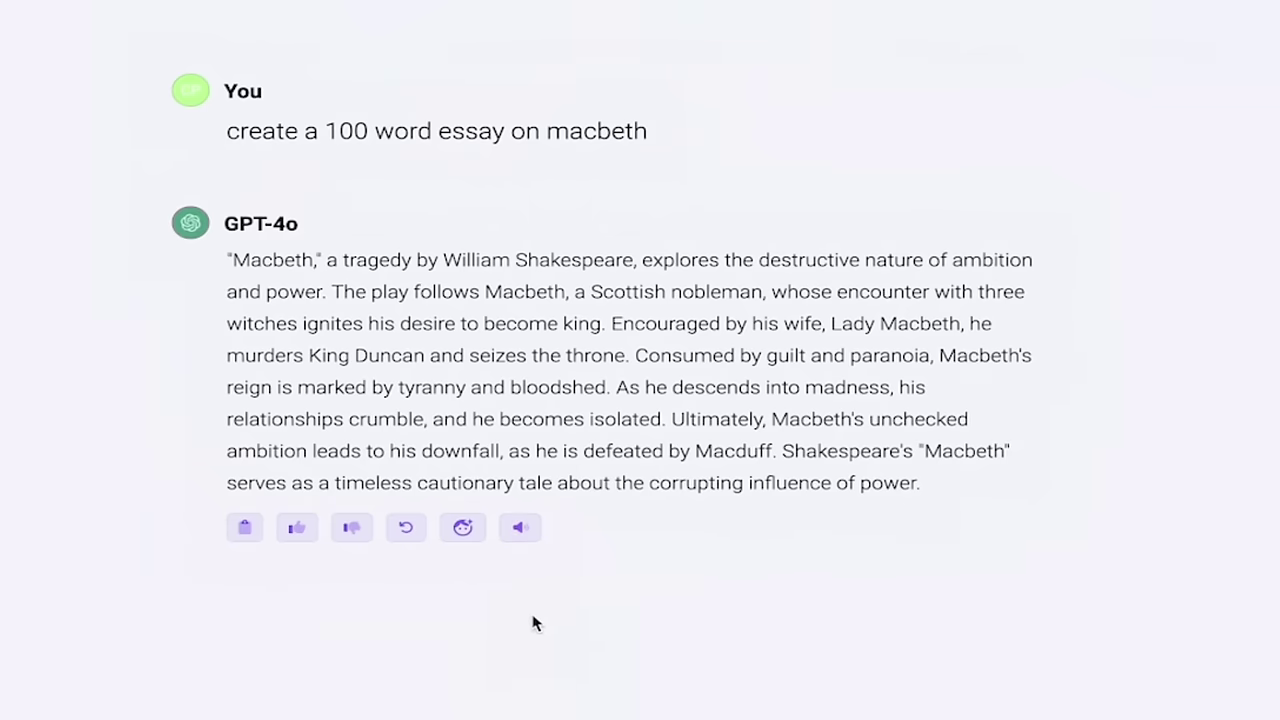
- Generate 0:41 of Sarah-voiced audio for the Macbeth essay, play its opening, then pause
left_click(519, 529)
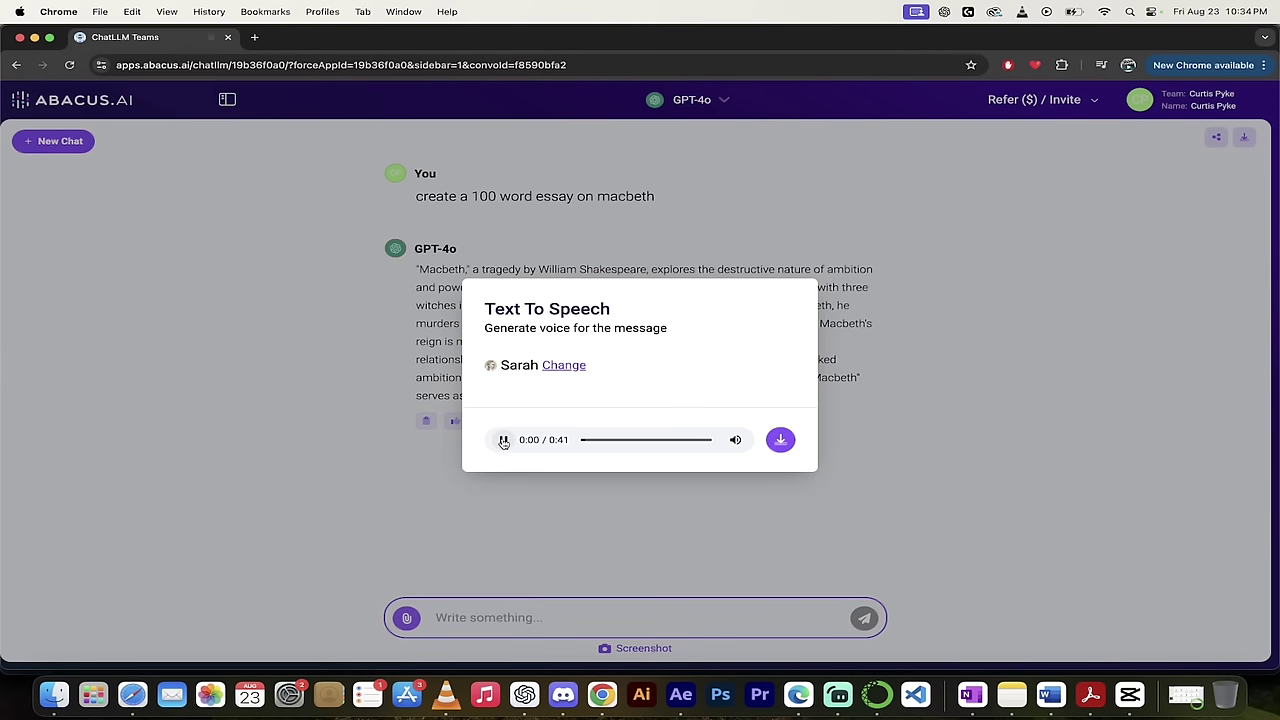
left_click(505, 441)
left_click(505, 441)
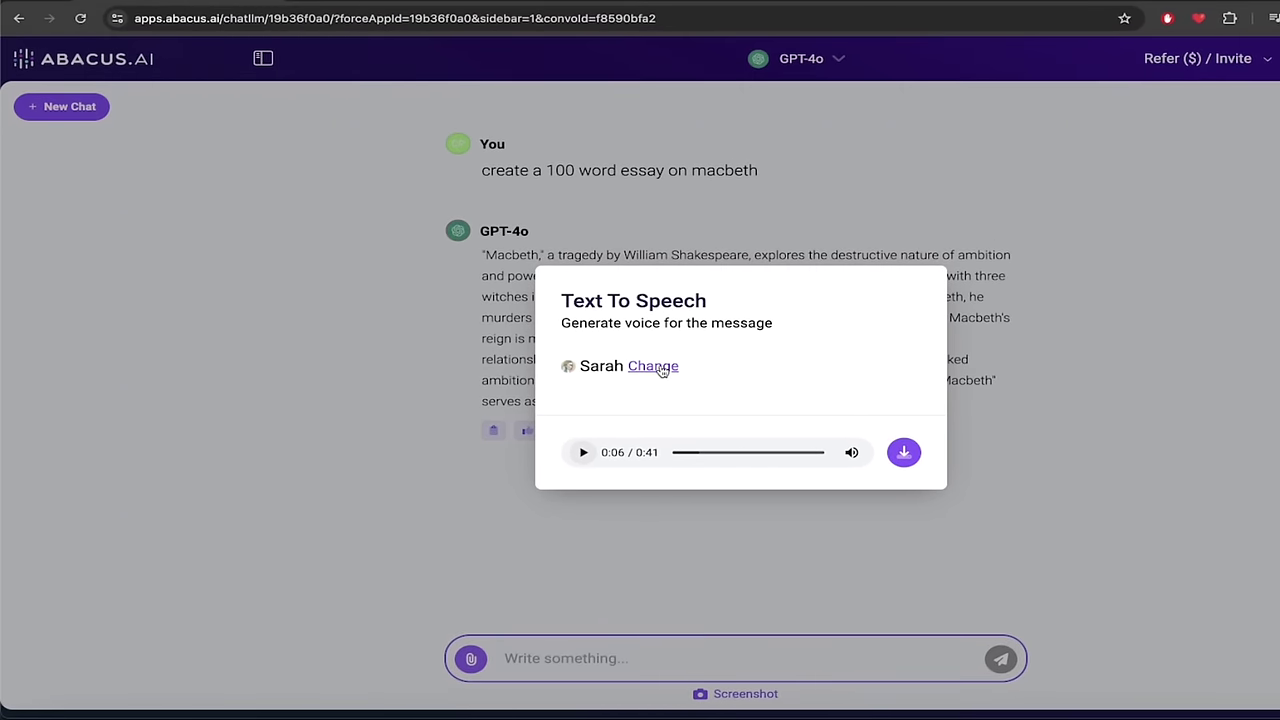
- Open the Voices list and inspect the voice type, age, language and accent filters without applying any
left_click(653, 366)
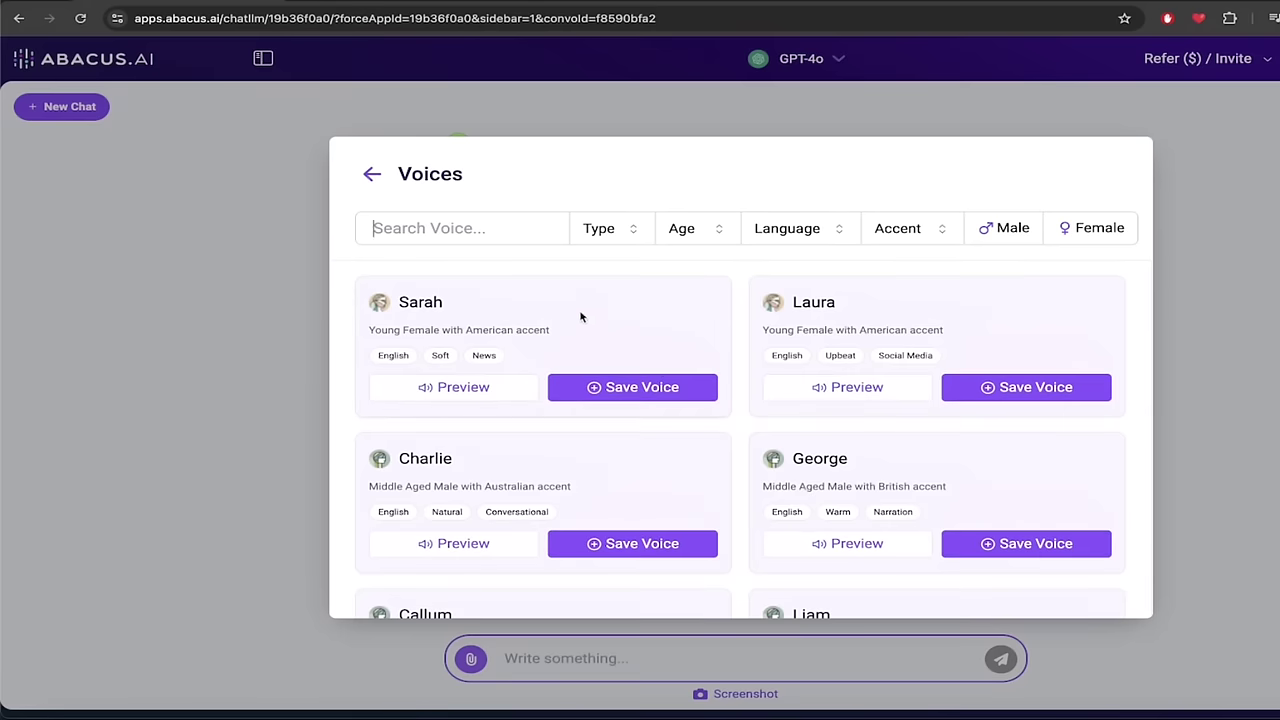
scroll(581, 314, "down", 1)
scroll(736, 346, "up", 1)
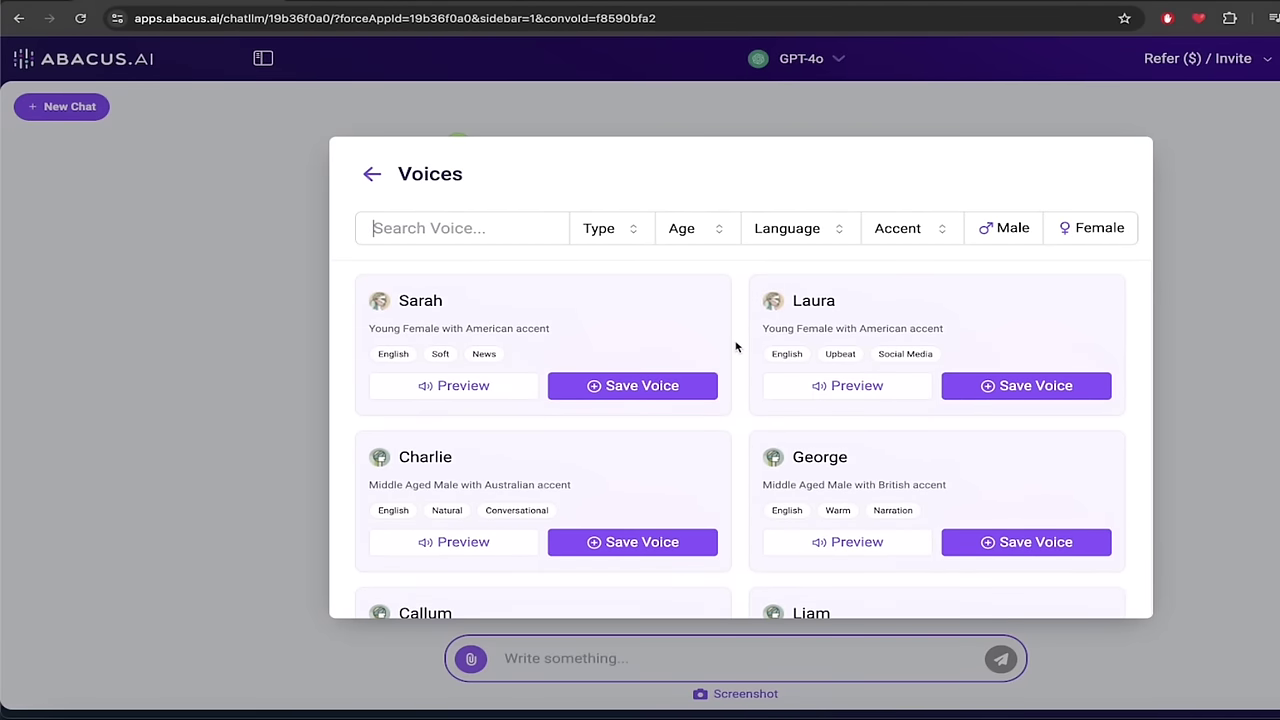
left_click(603, 229)
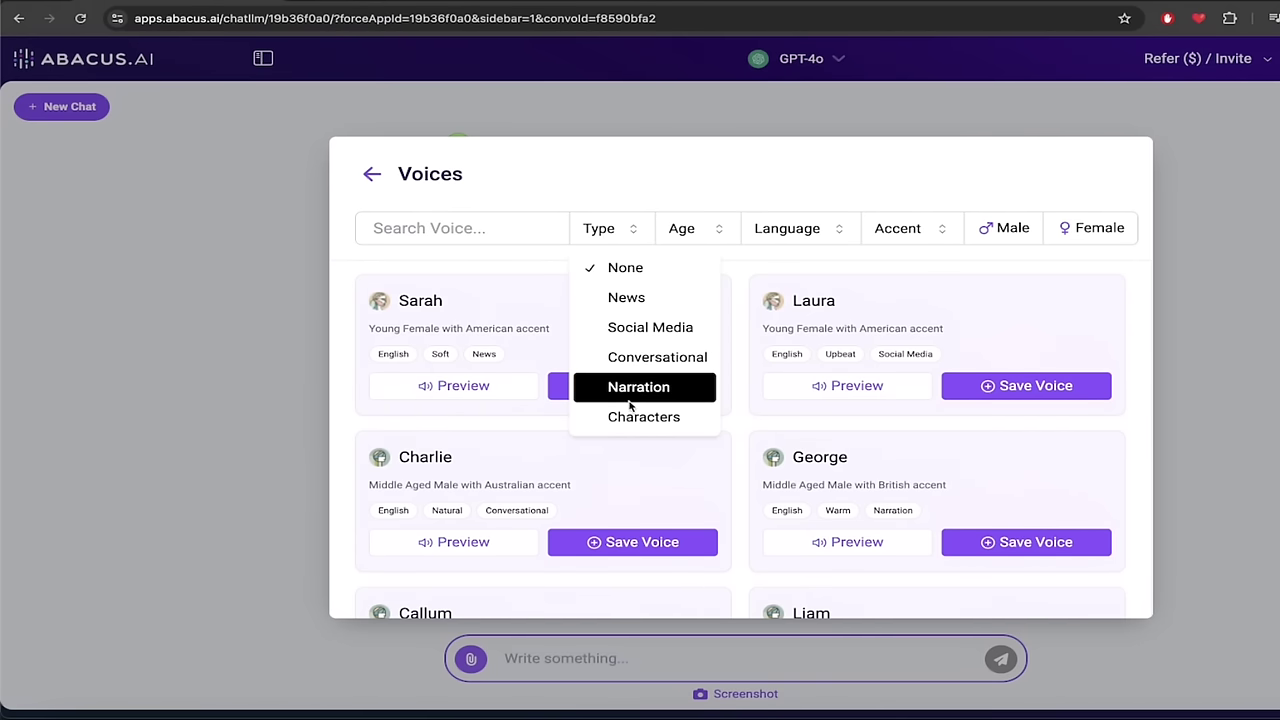
left_click(619, 231)
left_click(689, 230)
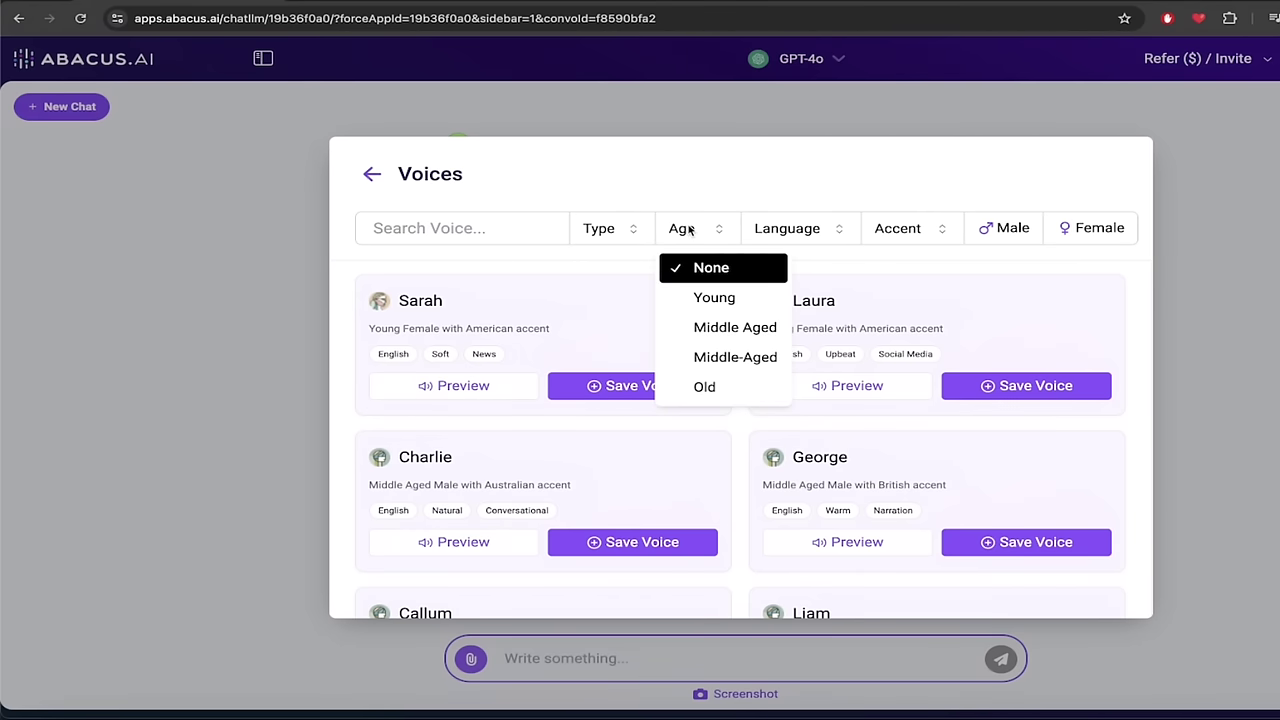
left_click(785, 230)
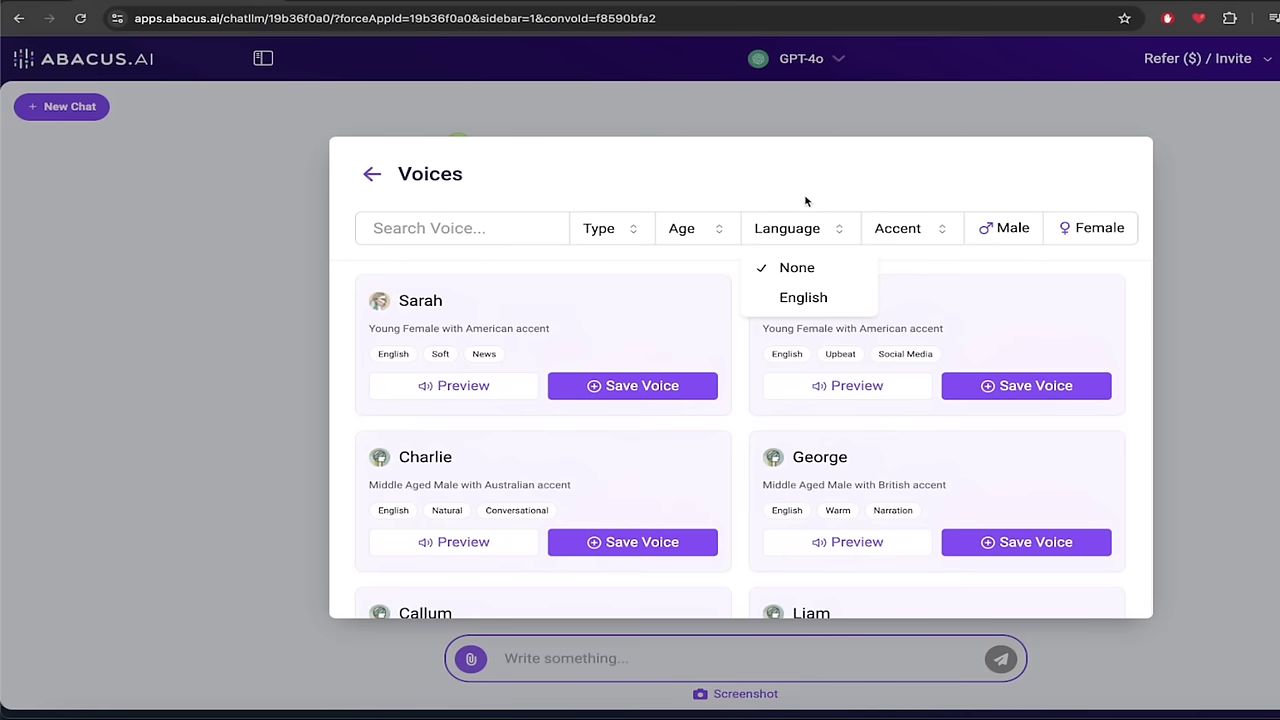
left_click(806, 198)
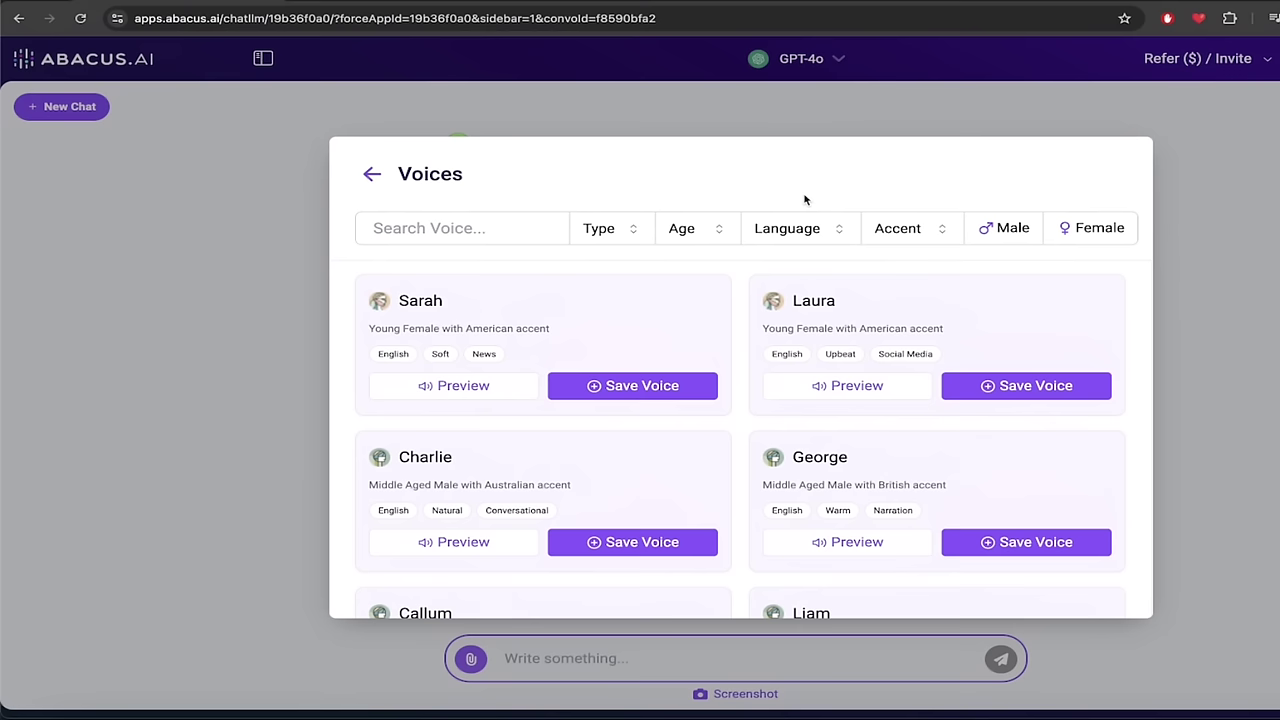
left_click(903, 228)
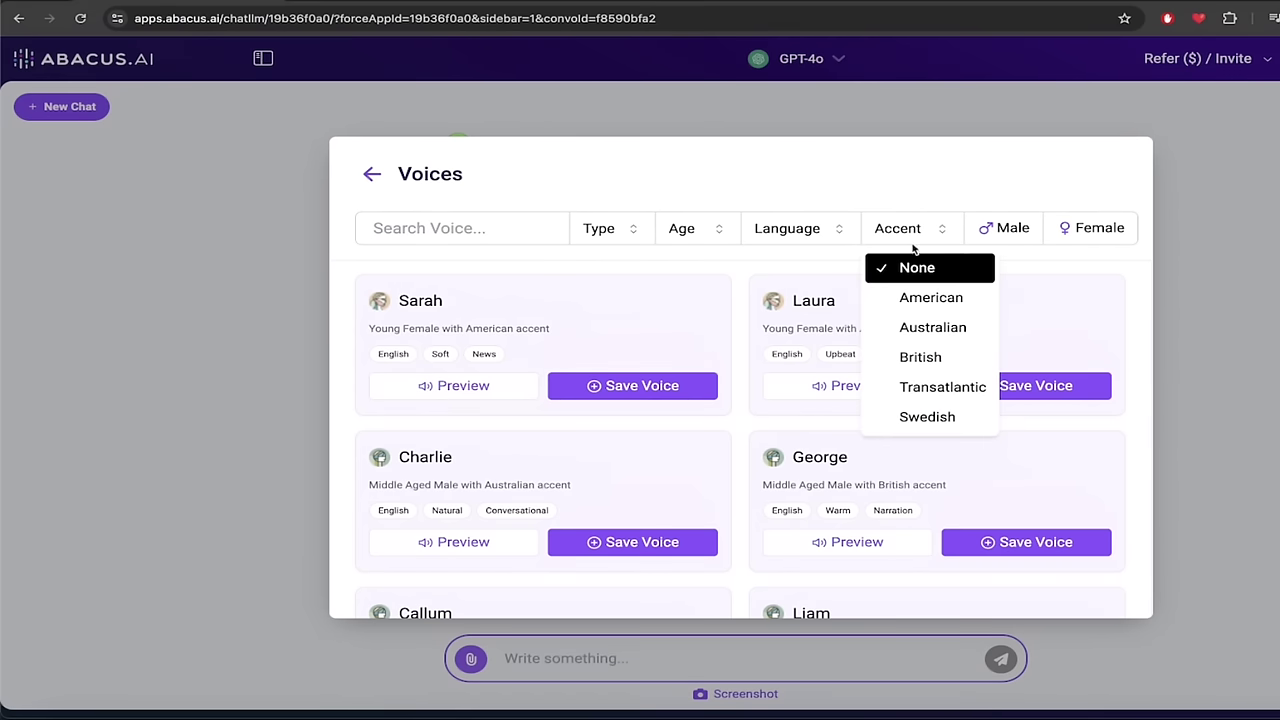
left_click(896, 170)
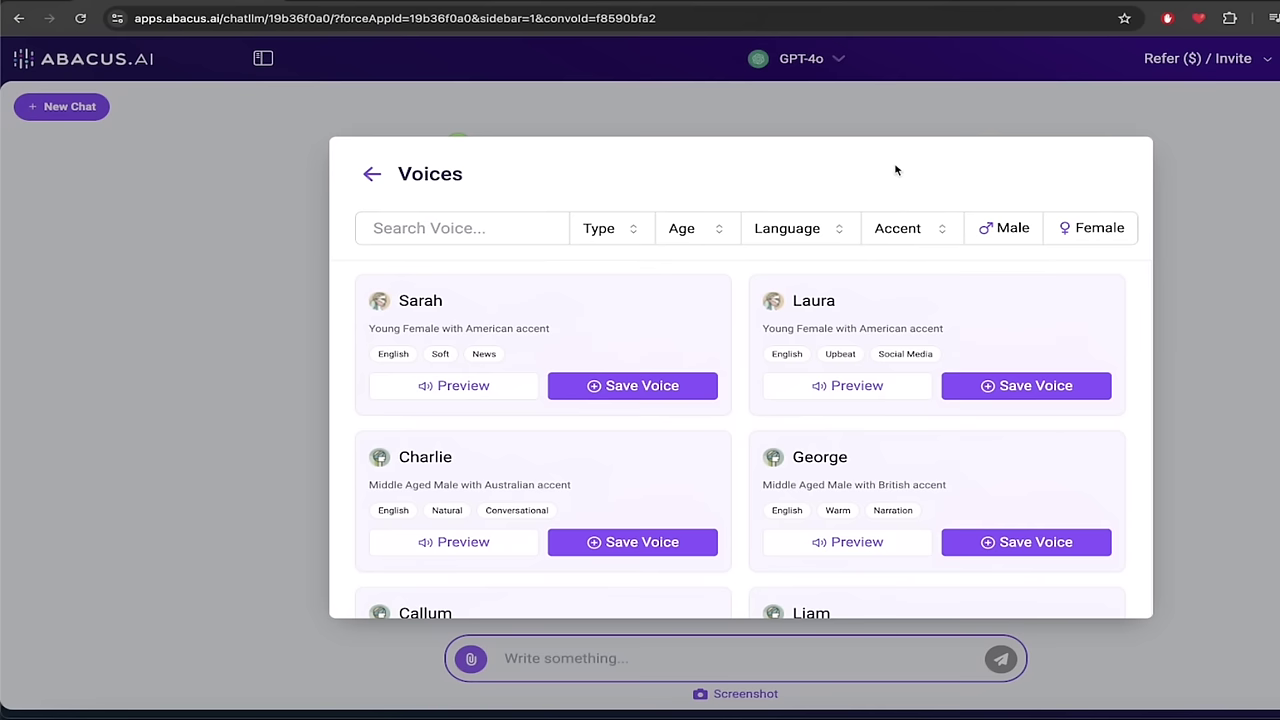
- Filter to male voices and play Charlie's 0:03 Australian-accent preview
left_click(1013, 234)
left_click(1076, 238)
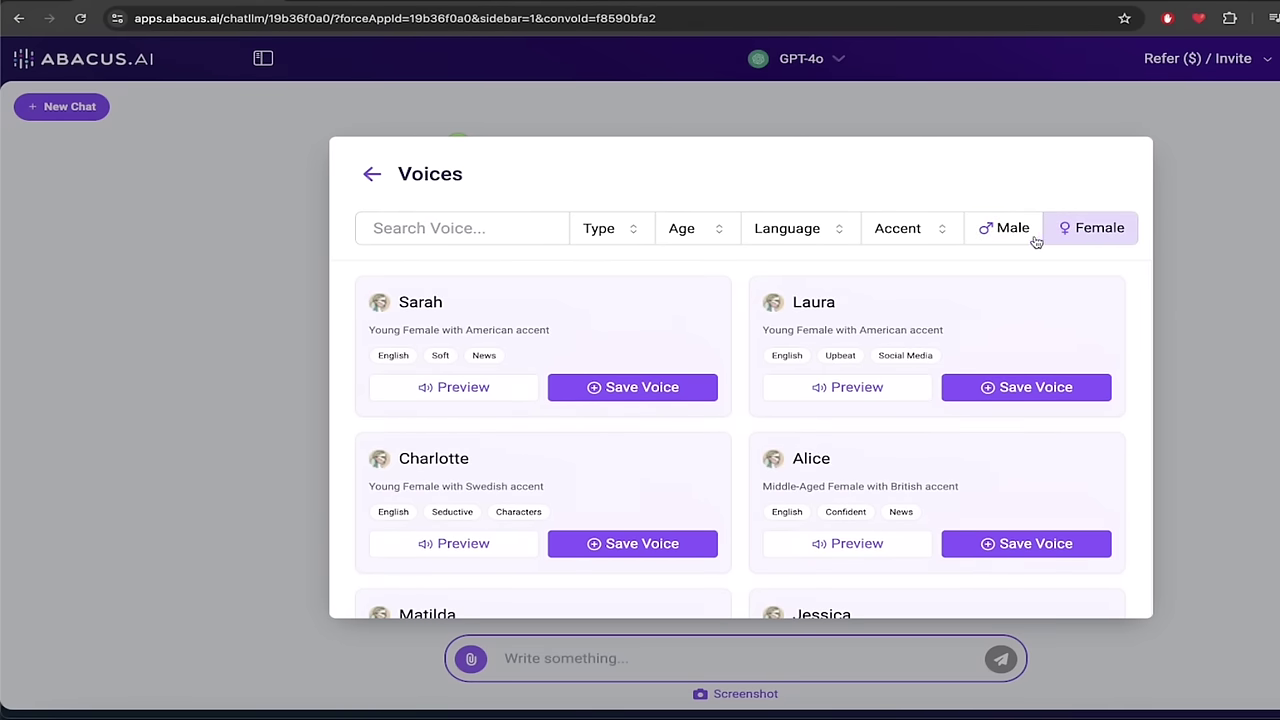
left_click(1003, 232)
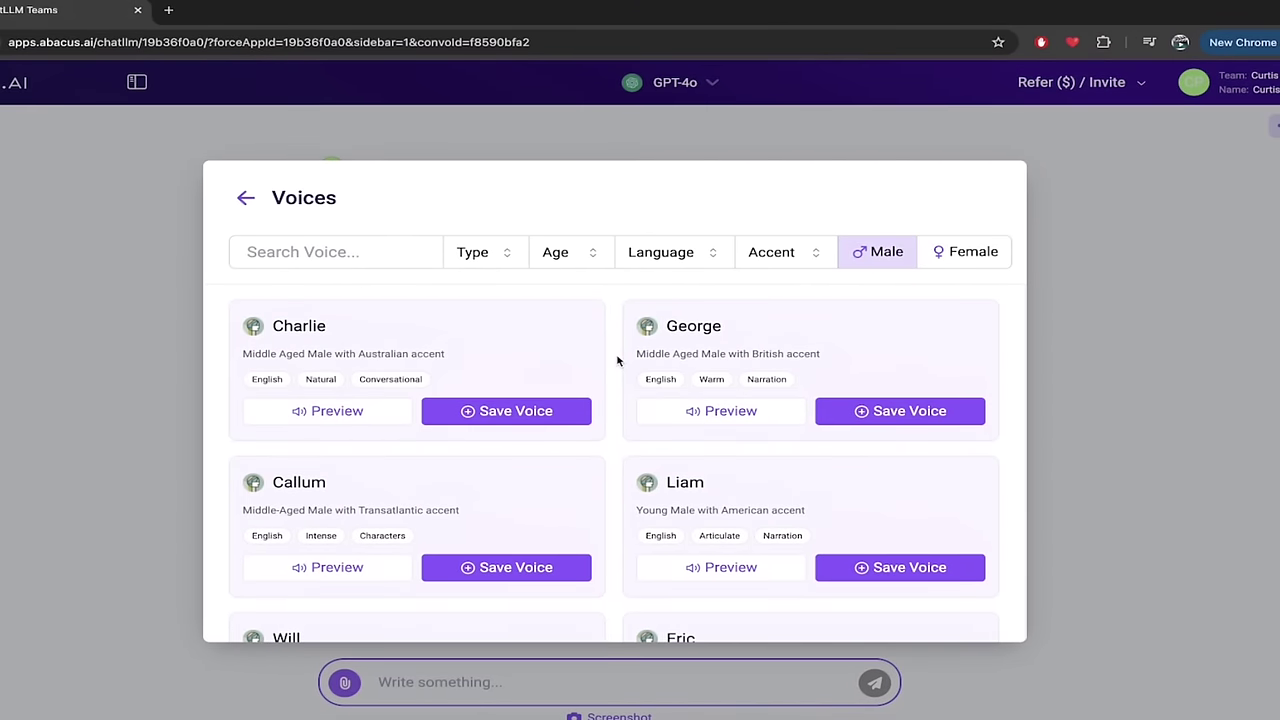
scroll(617, 361, "down", 4)
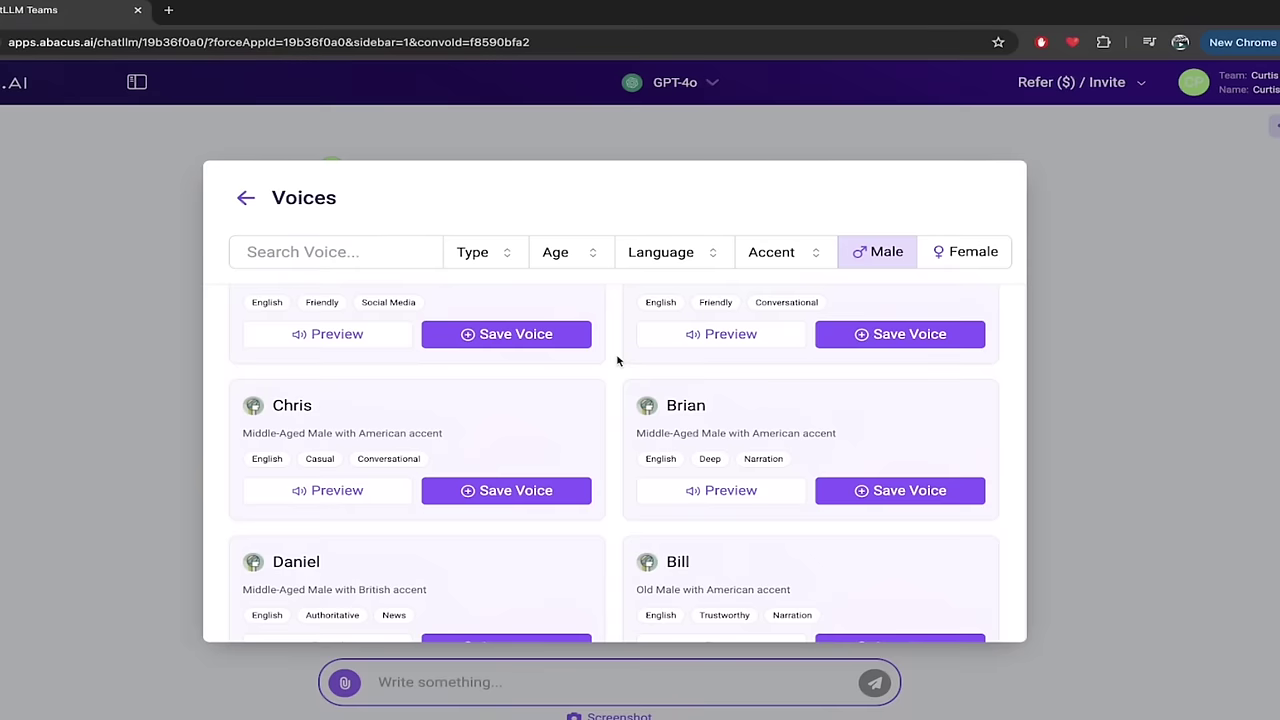
scroll(617, 361, "down", 1)
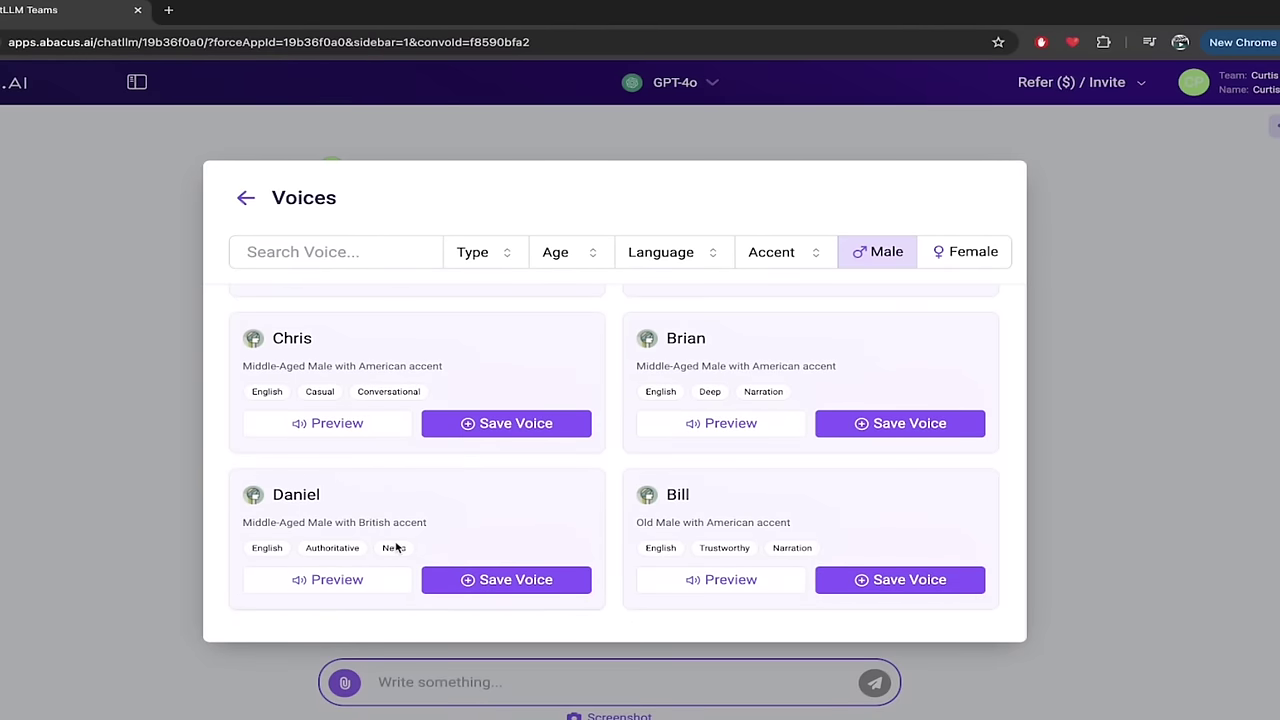
scroll(396, 546, "up", 6)
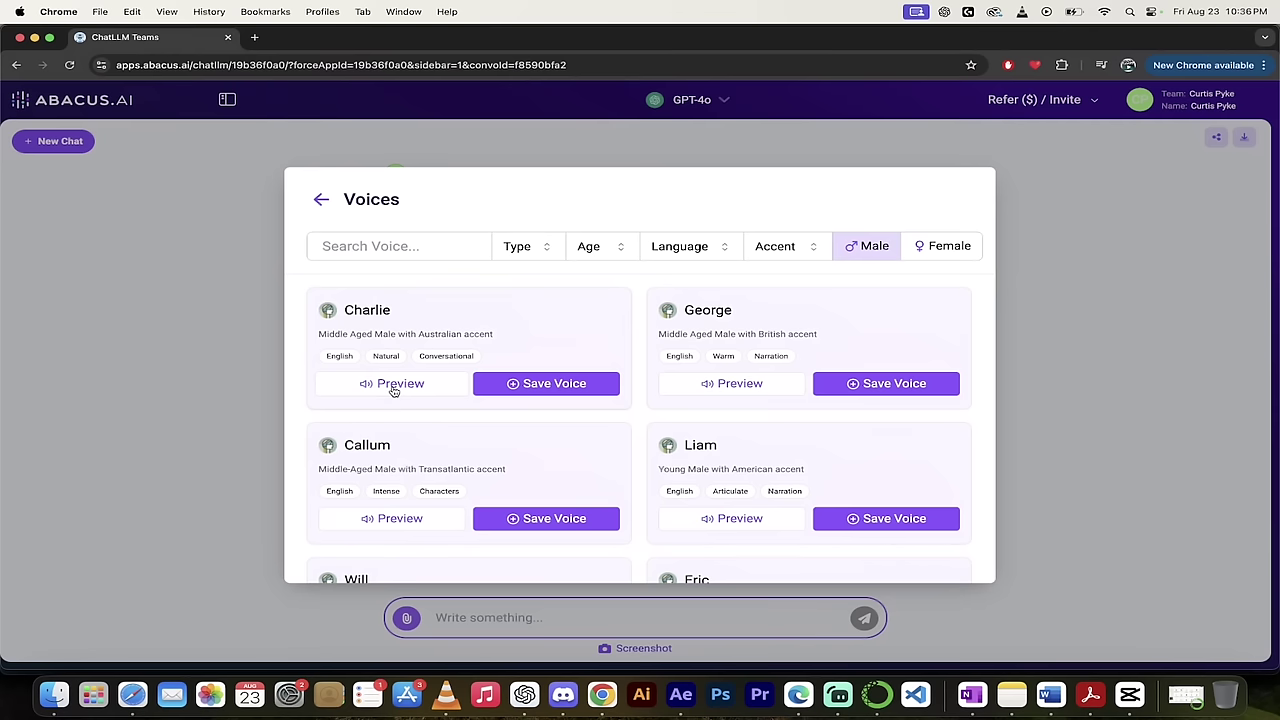
left_click(393, 388)
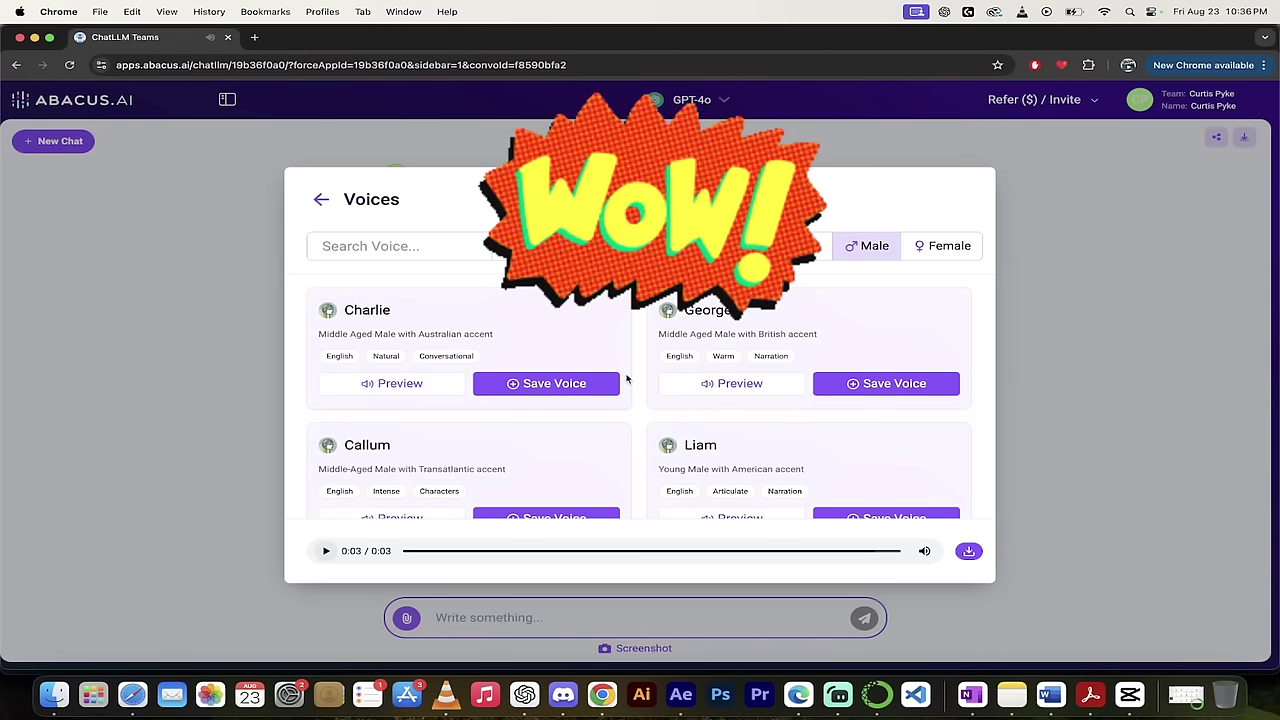
- Save Charlie as the reading voice and pause the new 0:41 Macbeth audio at 0:05
left_click(543, 385)
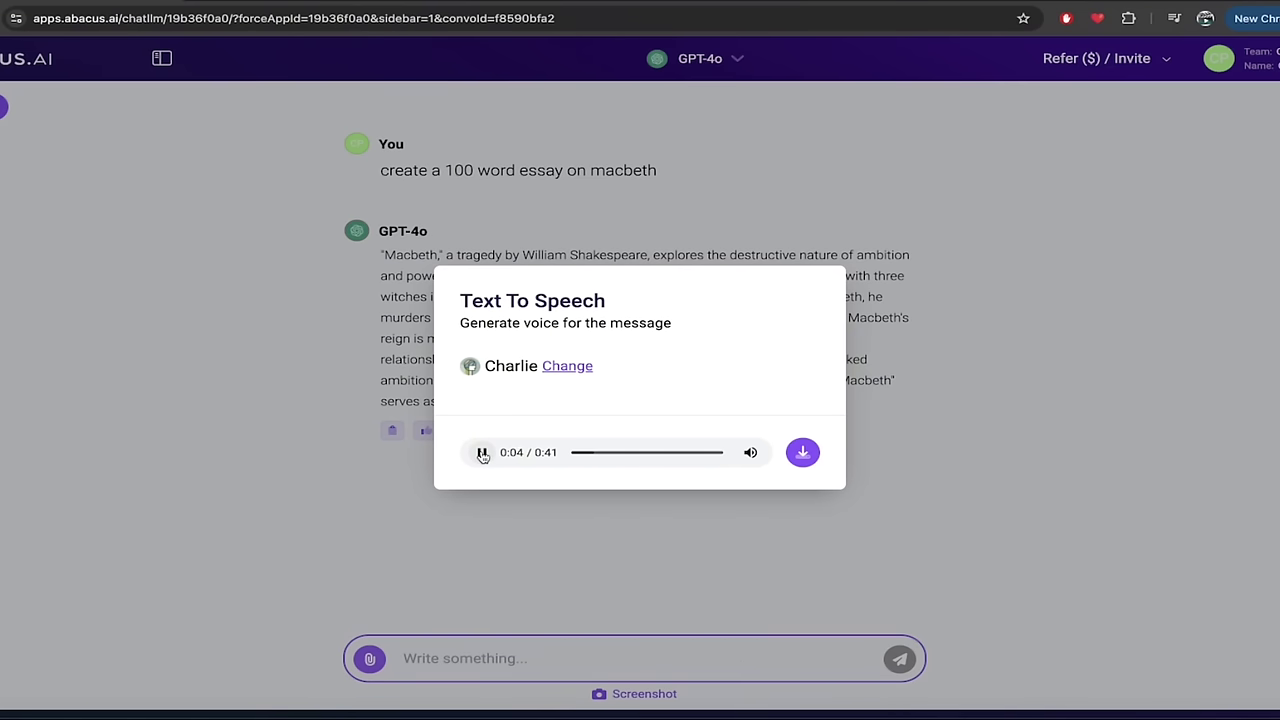
left_click(482, 455)
- Reopen the voice list, scroll down to Daniel, and play his voice preview
left_click(567, 367)
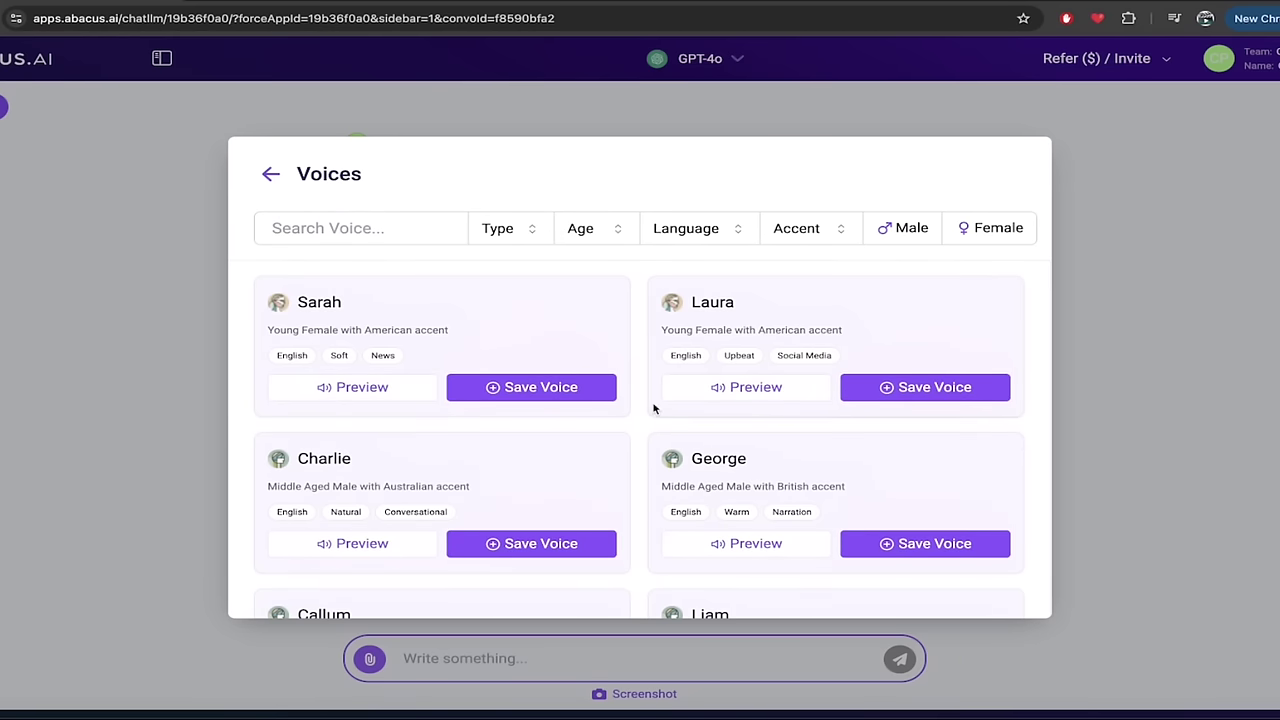
scroll(652, 408, "down", 2)
scroll(655, 408, "down", 2)
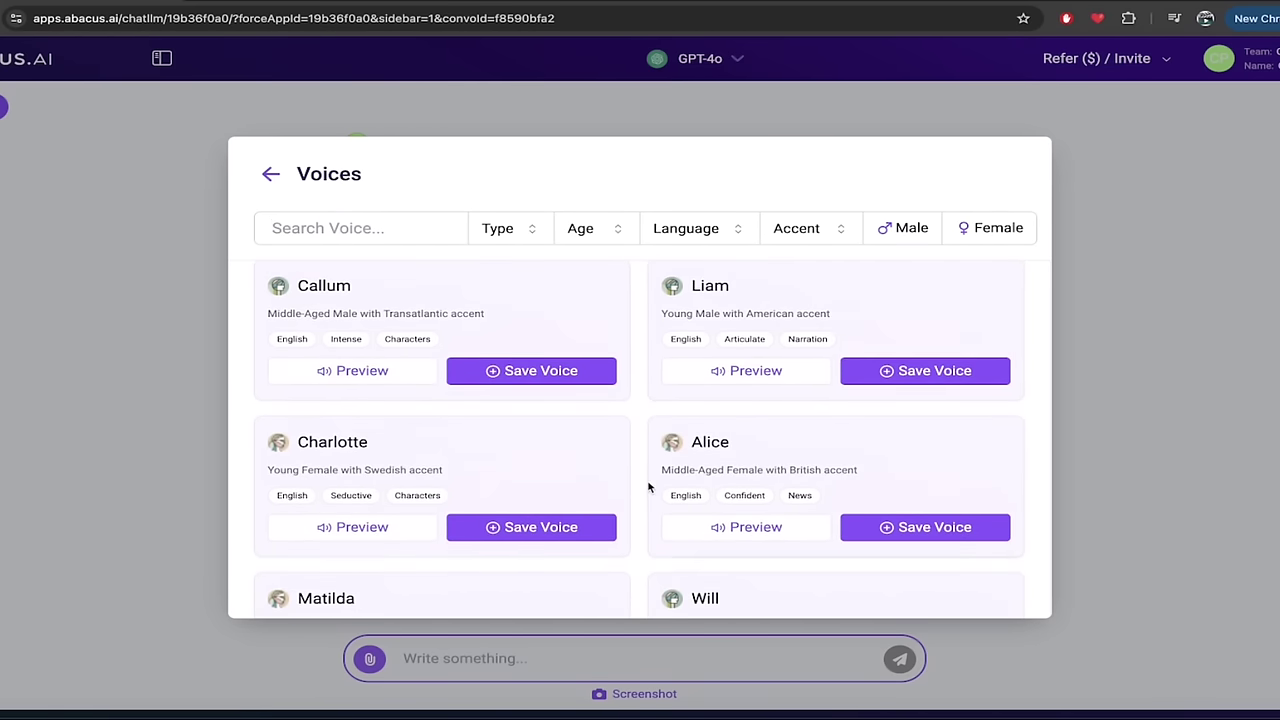
scroll(651, 486, "down", 3)
scroll(648, 487, "down", 4)
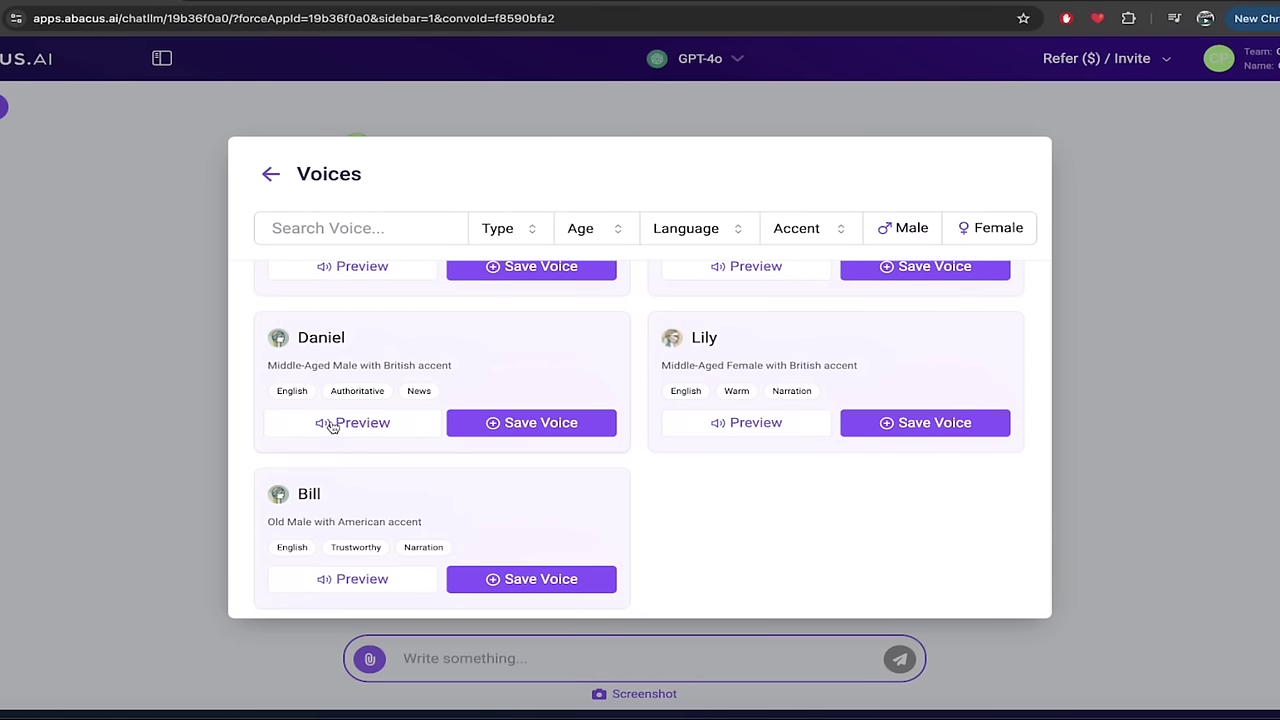
left_click(332, 425)
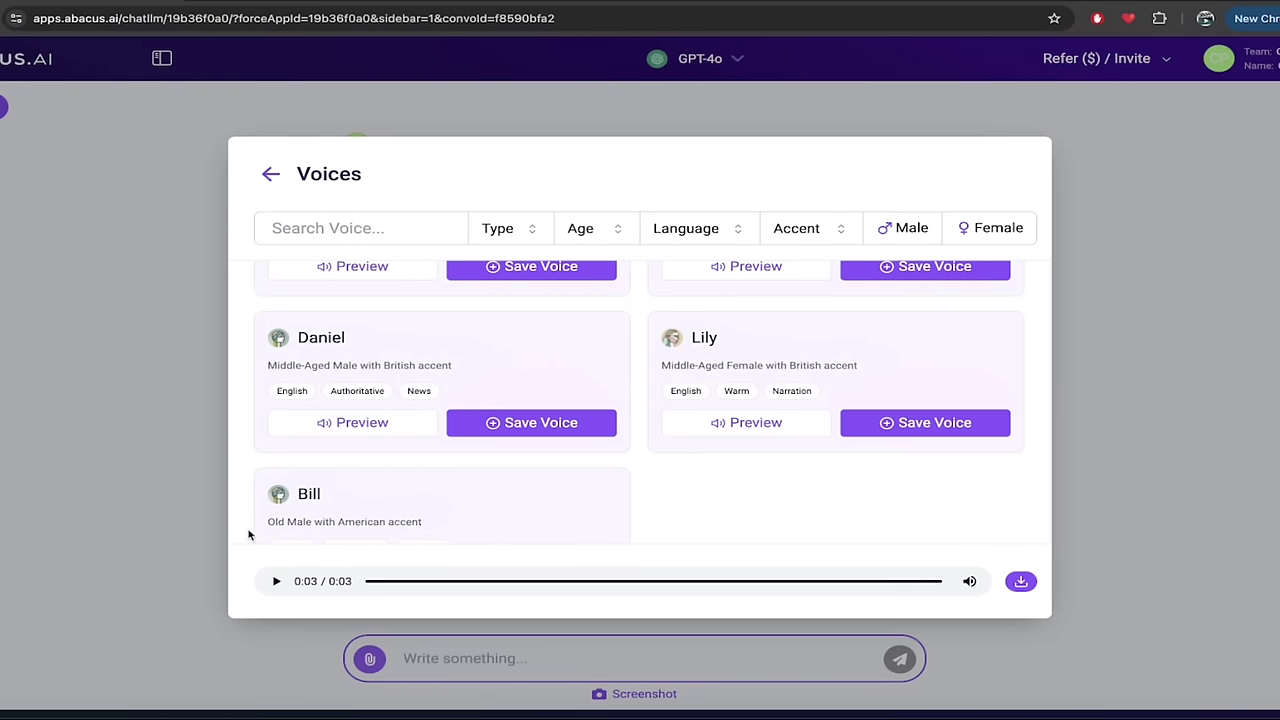
- Scroll back through the voices and close the Voices window to return to the Macbeth essay
scroll(249, 535, "up", 1)
scroll(249, 535, "up", 10)
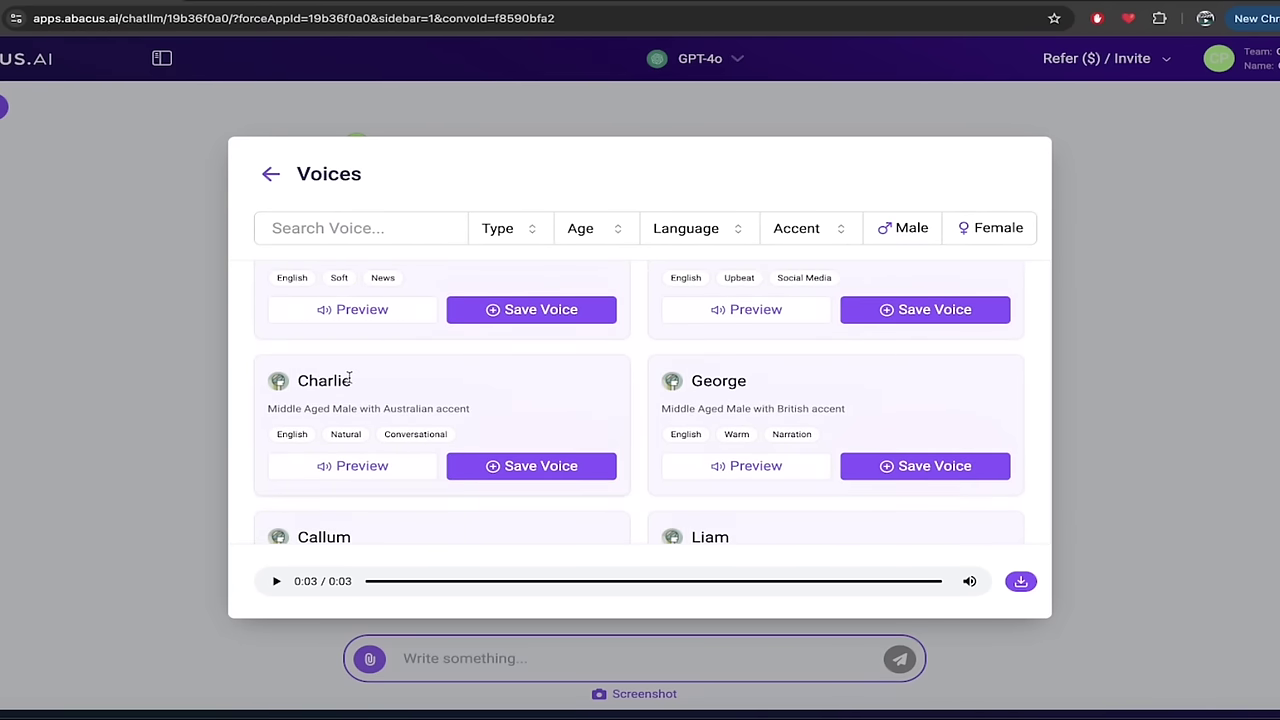
scroll(1035, 520, "down", 5)
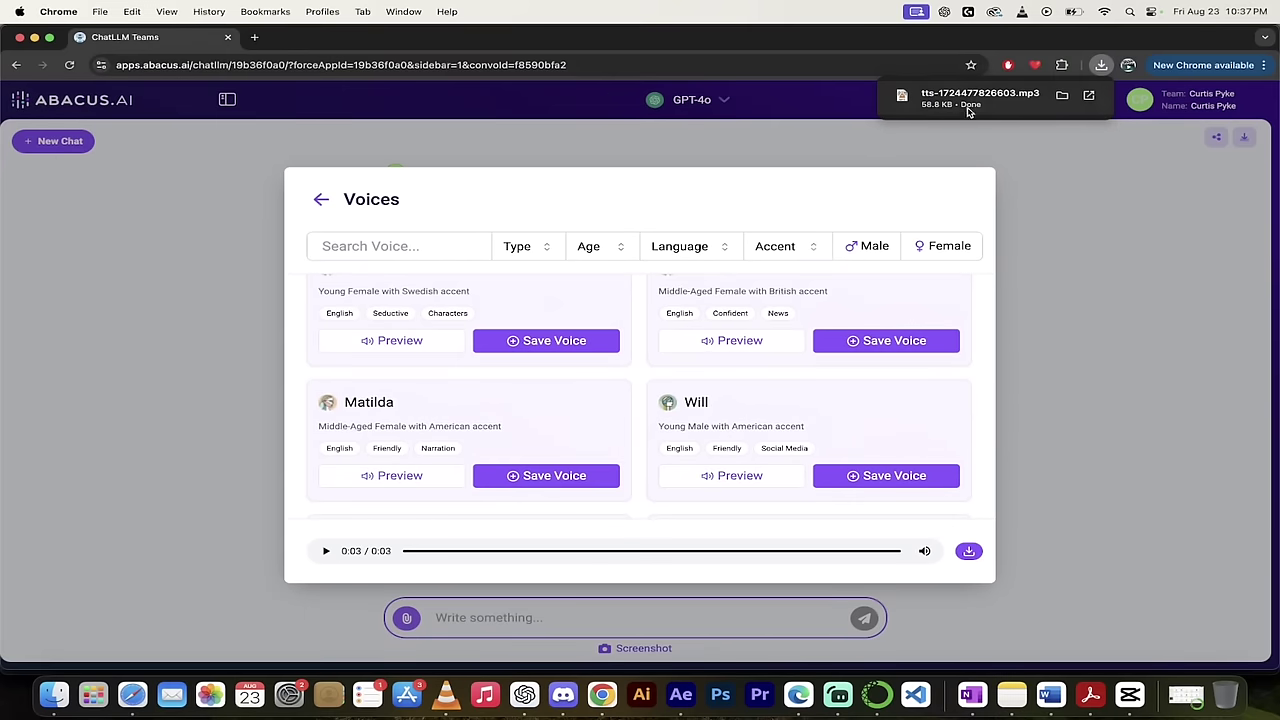
left_click(1041, 230)
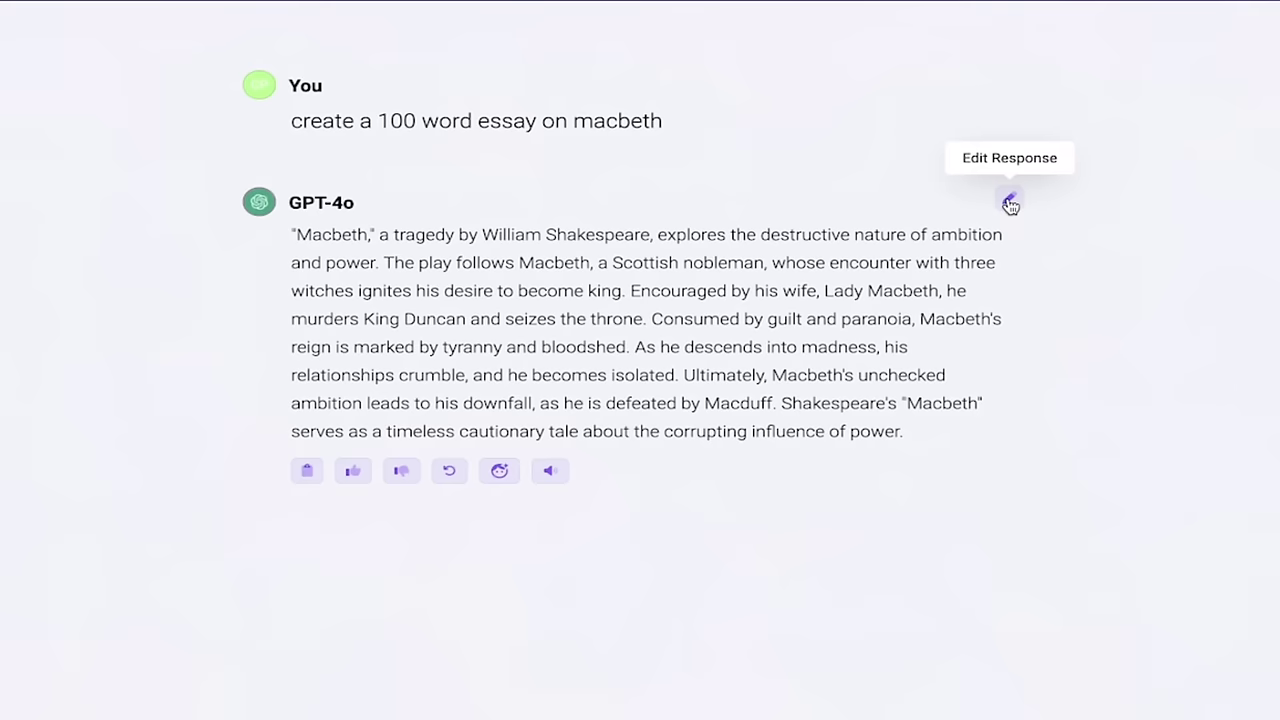
- Edit GPT-4o's reply so its opening 'Macbeth' reads 'Hamlet', and save the response
left_click(1010, 204)
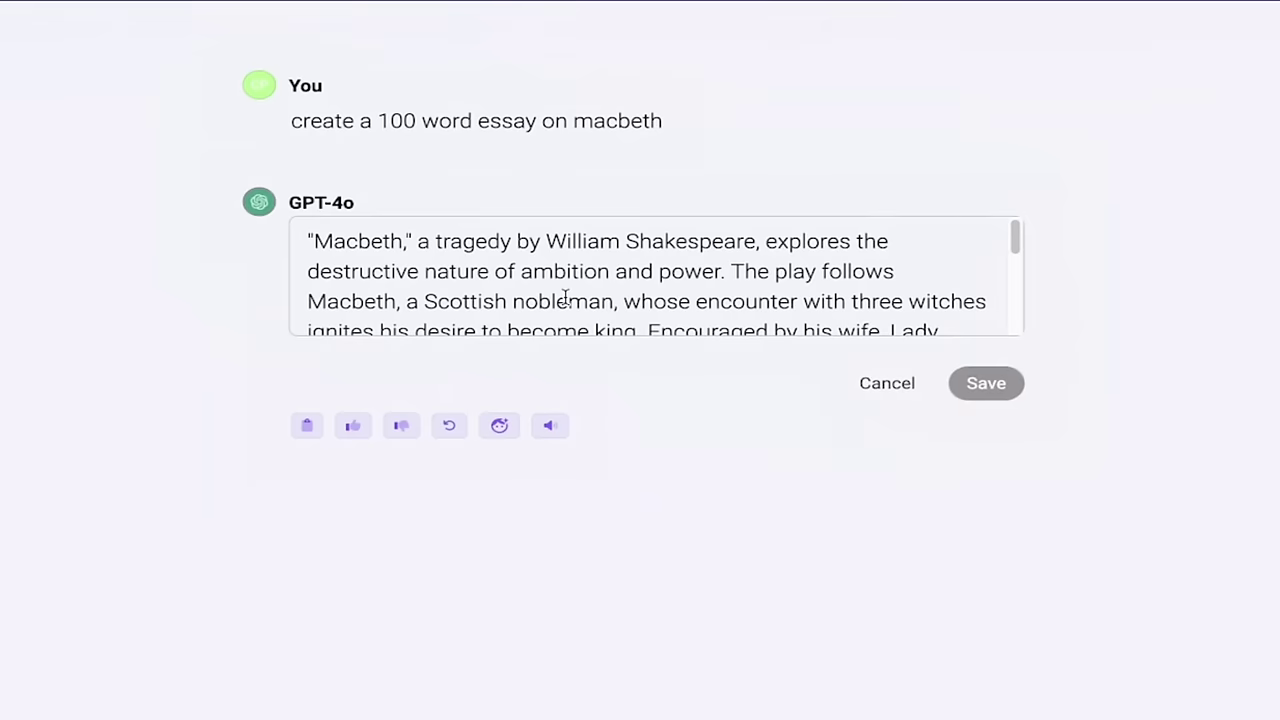
scroll(563, 297, "down", 1)
scroll(563, 297, "up", 1)
left_click_drag(405, 241, 321, 240)
type("Hma")
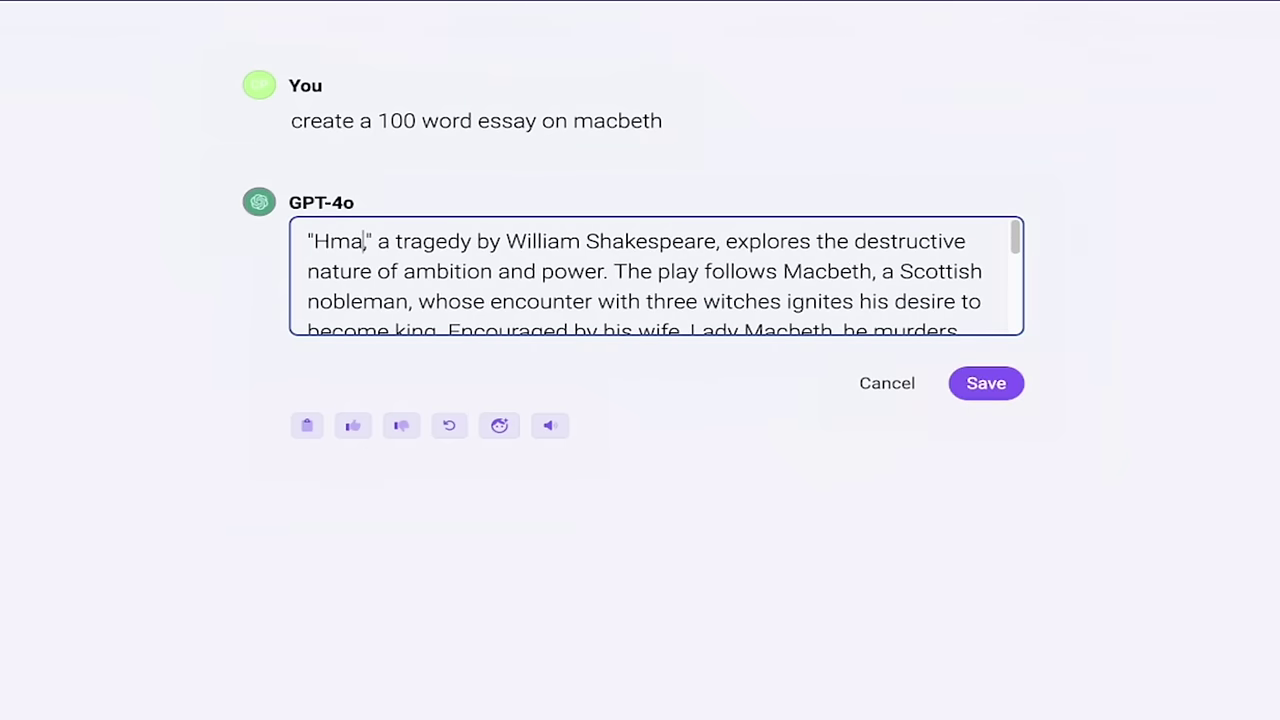
key("BackSpace")
key("BackSpace")
type("amlet")
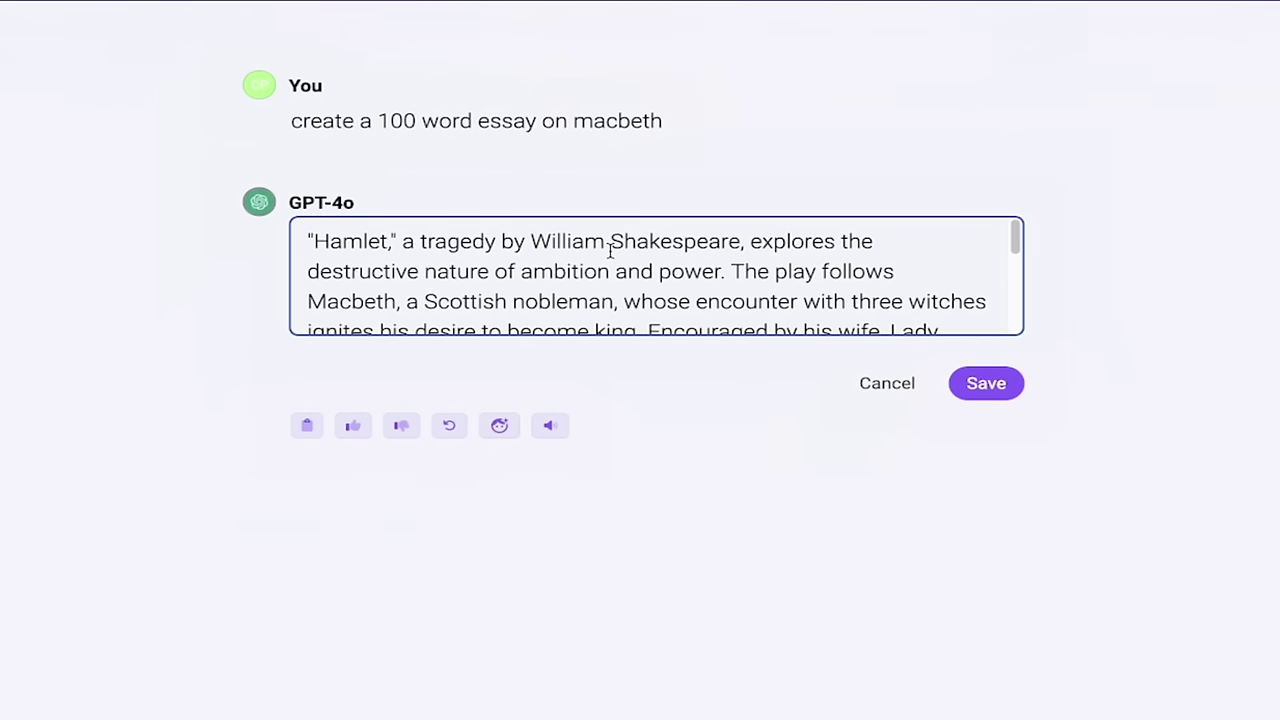
scroll(608, 250, "down", 4)
scroll(610, 250, "up", 4)
left_click(986, 382)
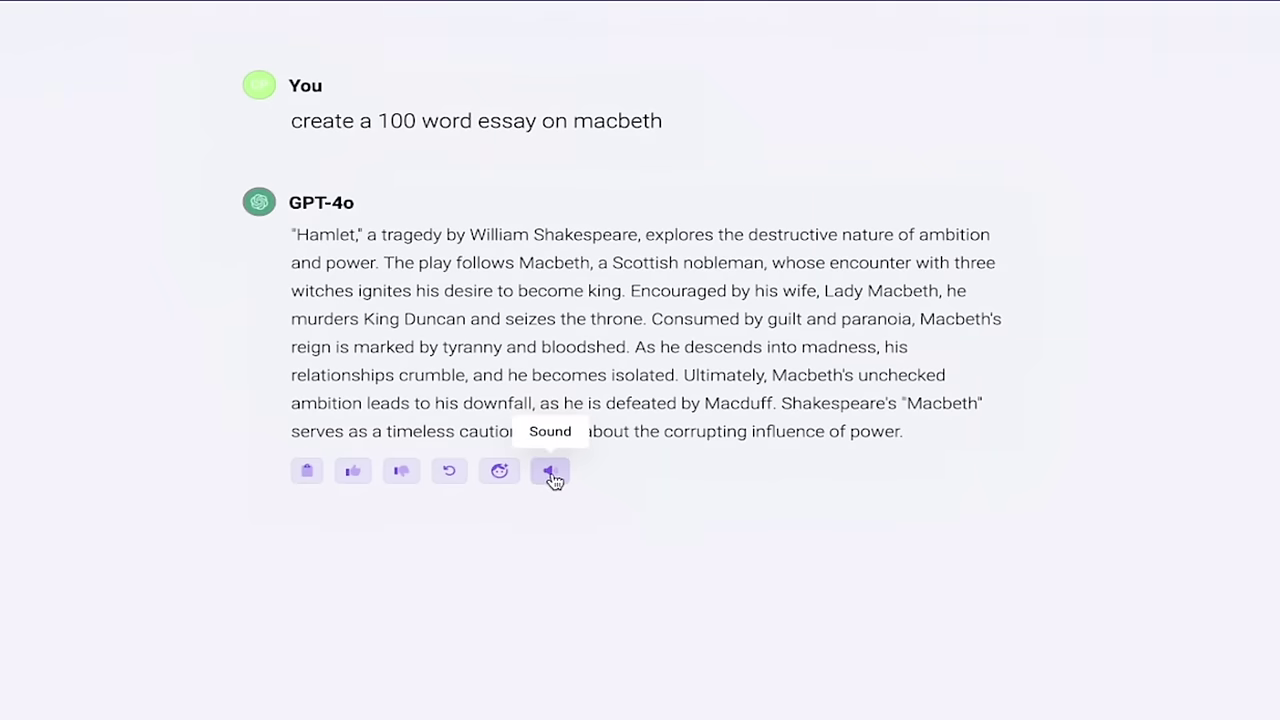
- Play Charlie's 0:40 reading of the edited essay and download it as tts-1724477896187.mp3
left_click(551, 472)
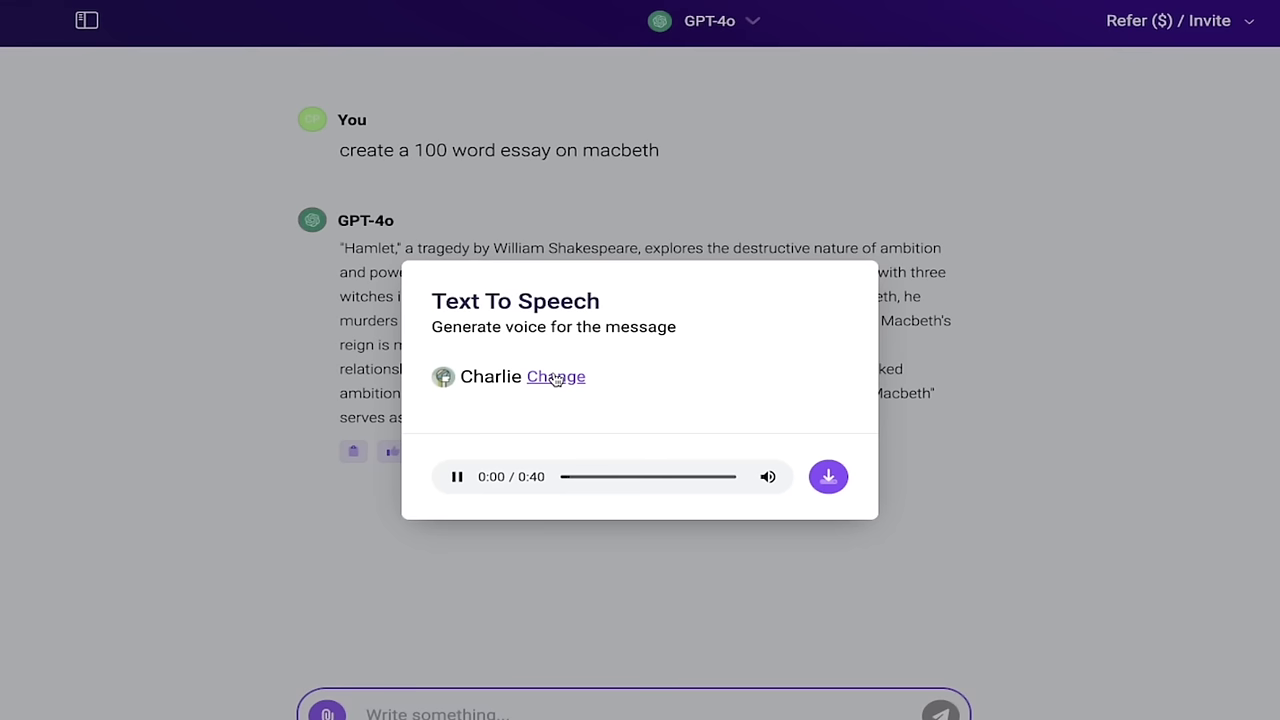
left_click(457, 477)
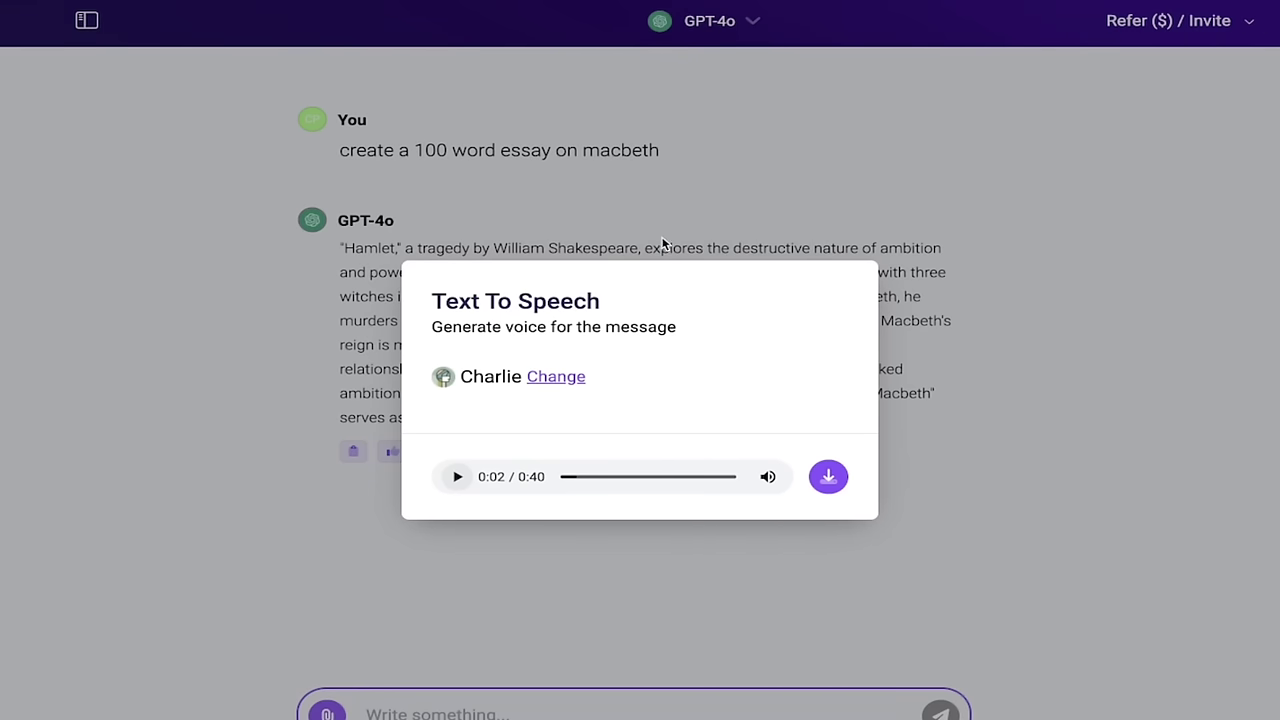
left_click(829, 477)
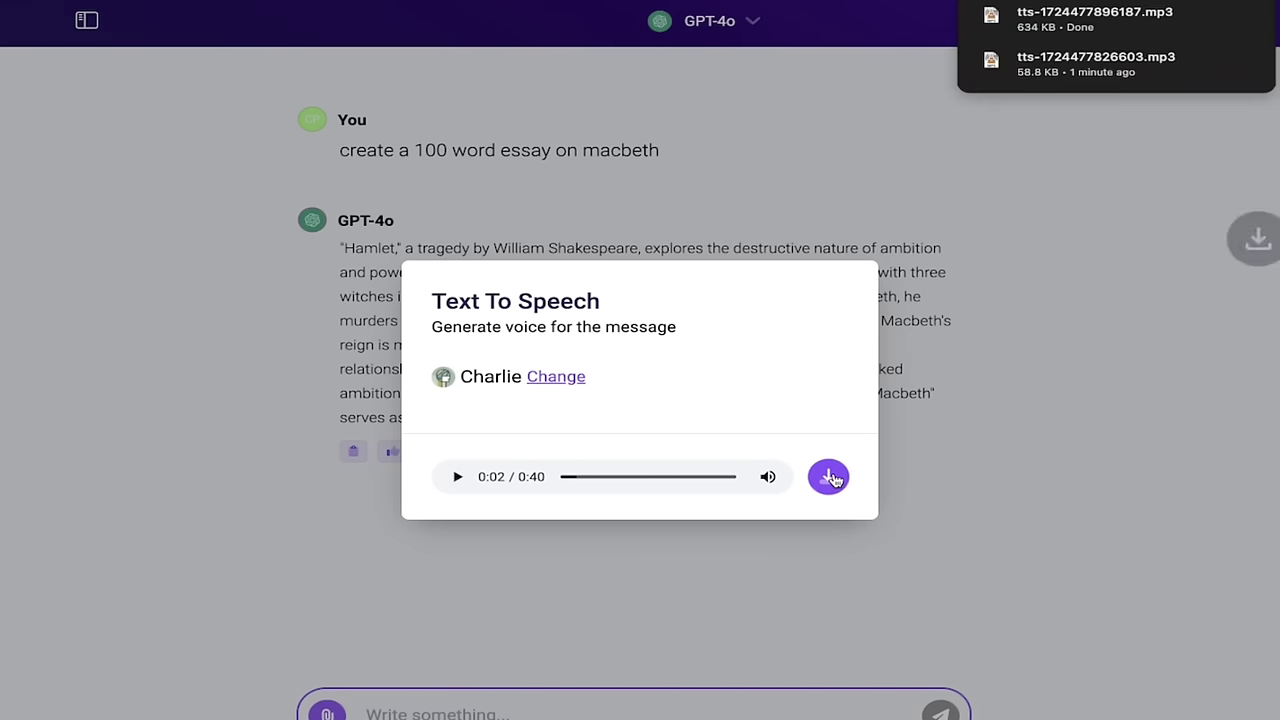
left_click(760, 182)
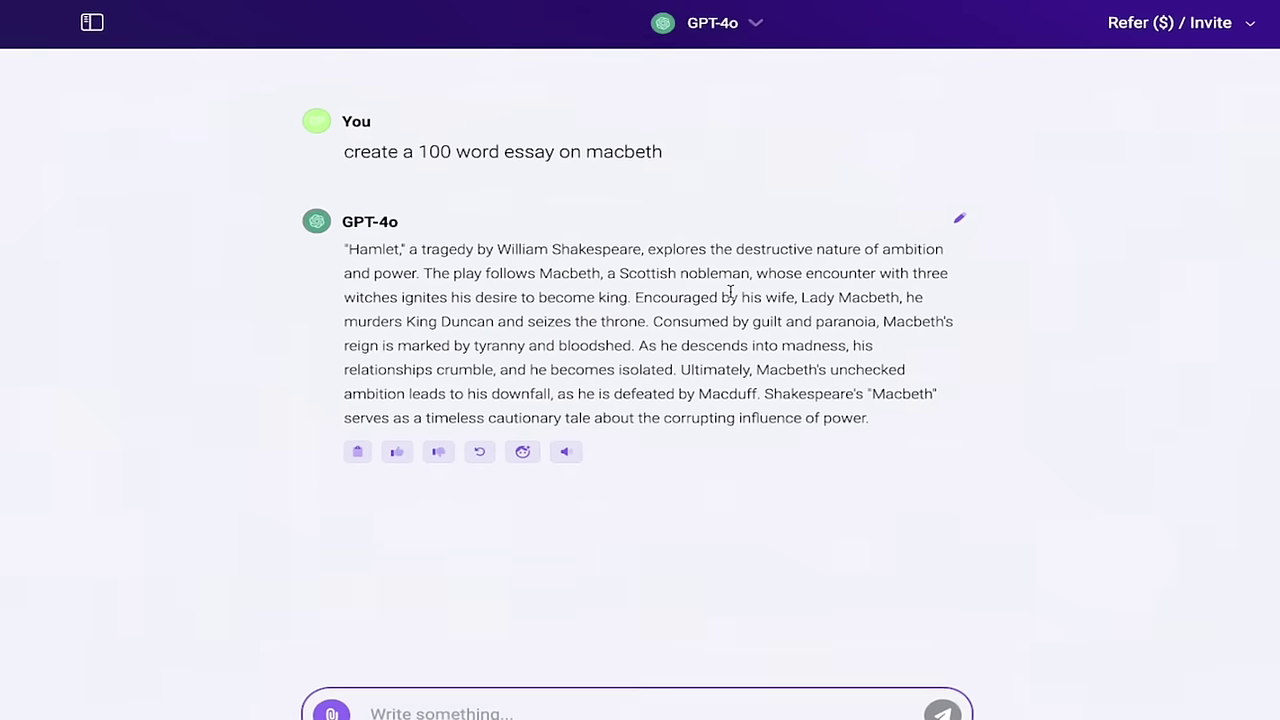